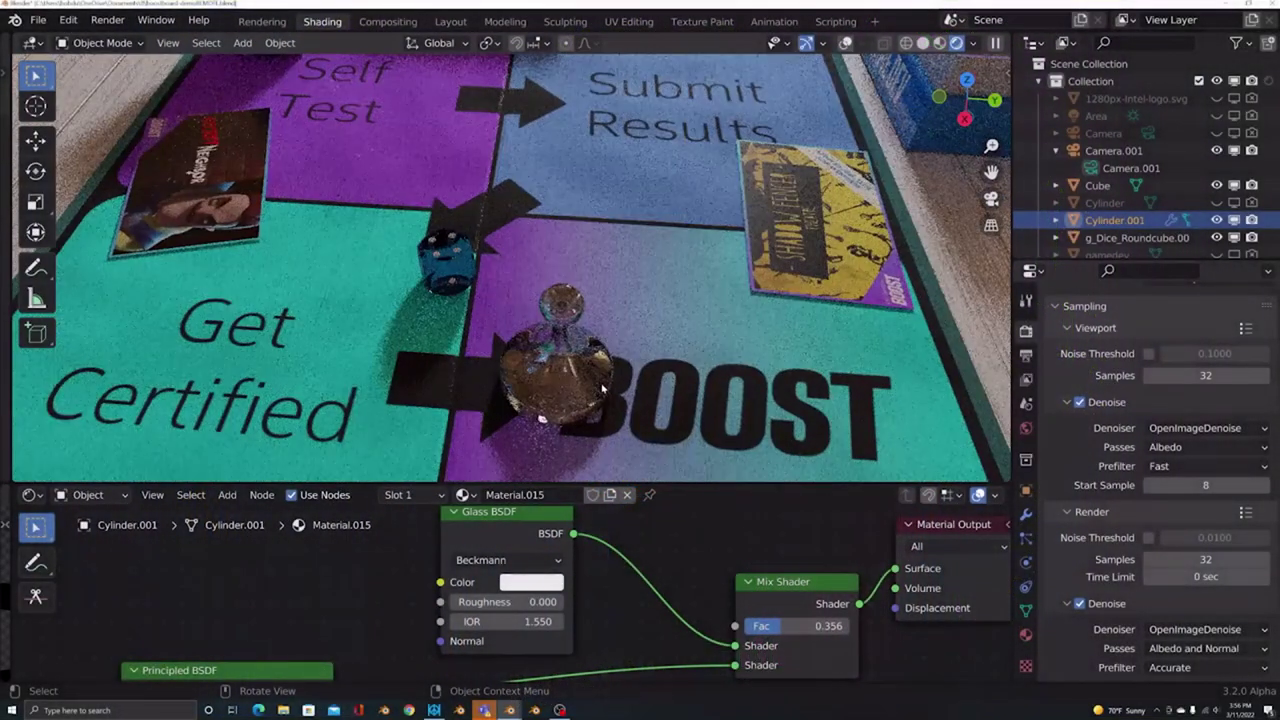
# Inspect the rendered board scene from a low angle and check the render engine, feature set and device settings.
pyautogui.moveTo(603, 388); pyautogui.dragTo(598, 318, button='middle')
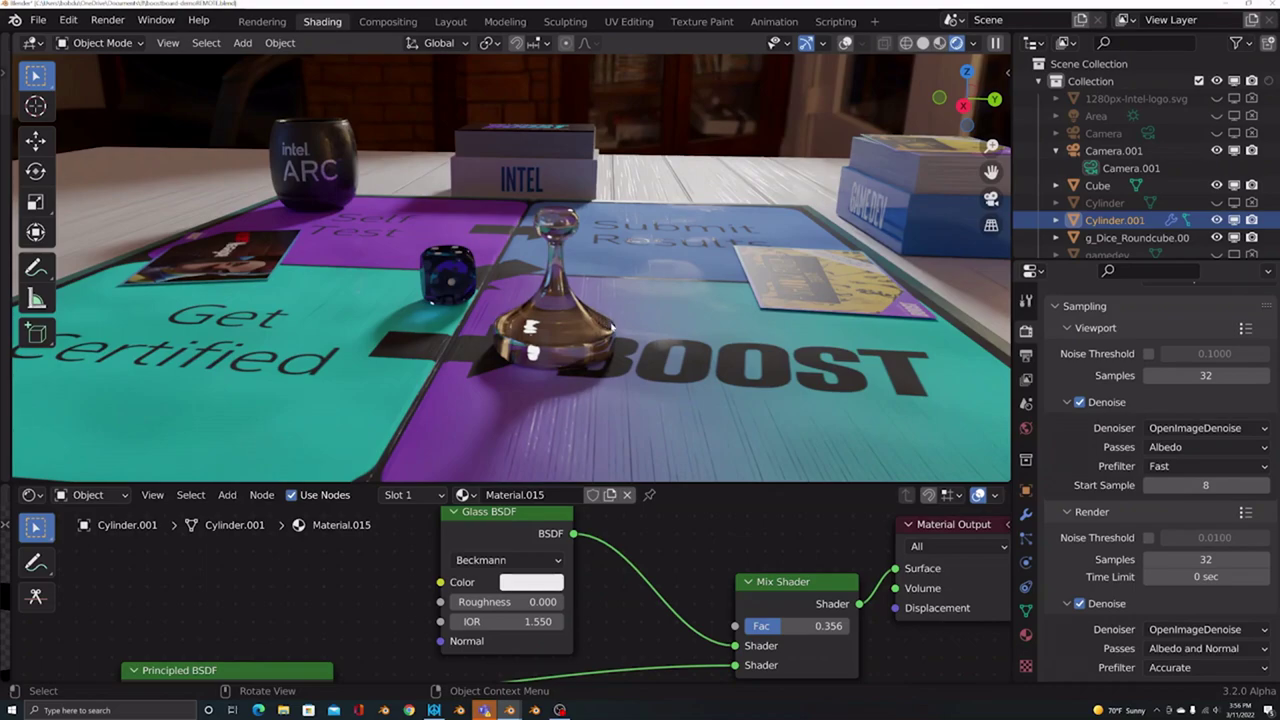
pyautogui.moveTo(637, 333)
pyautogui.mouseDown(button='middle')
pyautogui.moveTo(610, 338)
pyautogui.moveTo(662, 334)
pyautogui.mouseUp(button='middle')
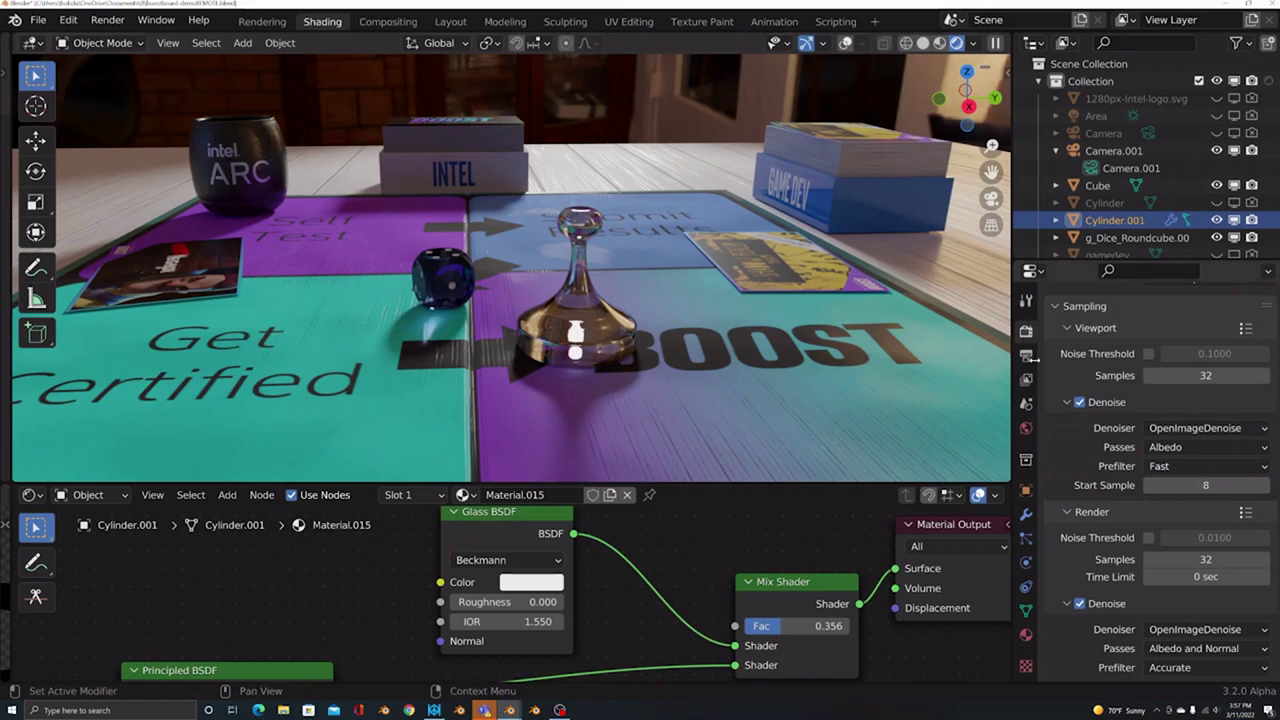
pyautogui.scroll(3, 1148, 428)
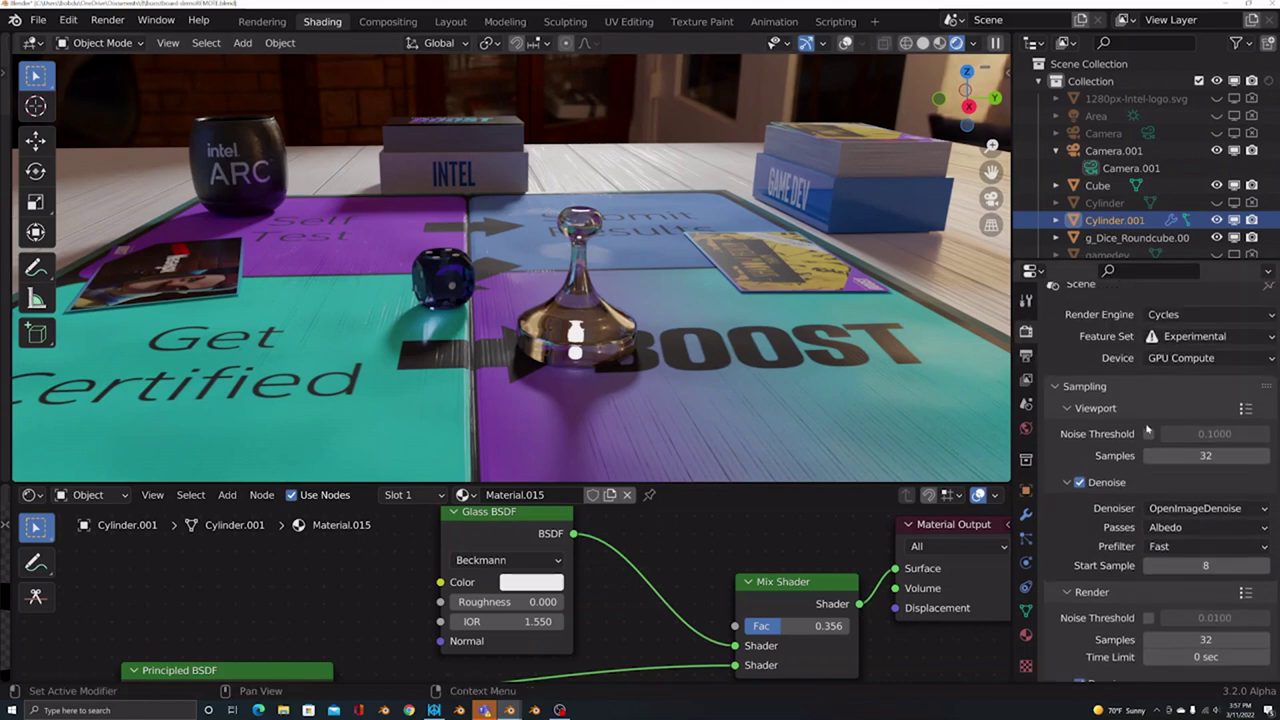
pyautogui.scroll(1, 1148, 428)
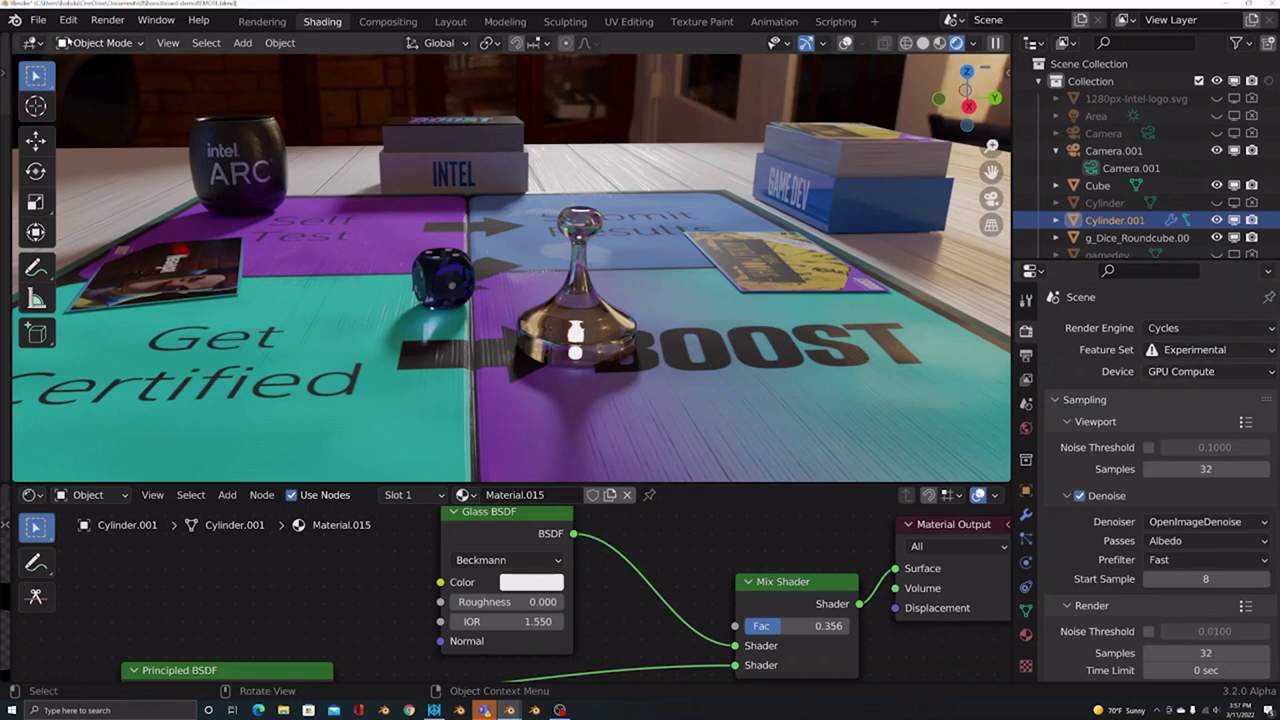
# Open the preferences and review the CUDA and HIP options for Cycles render devices, returning to the Intel device list.
pyautogui.click(68, 20)
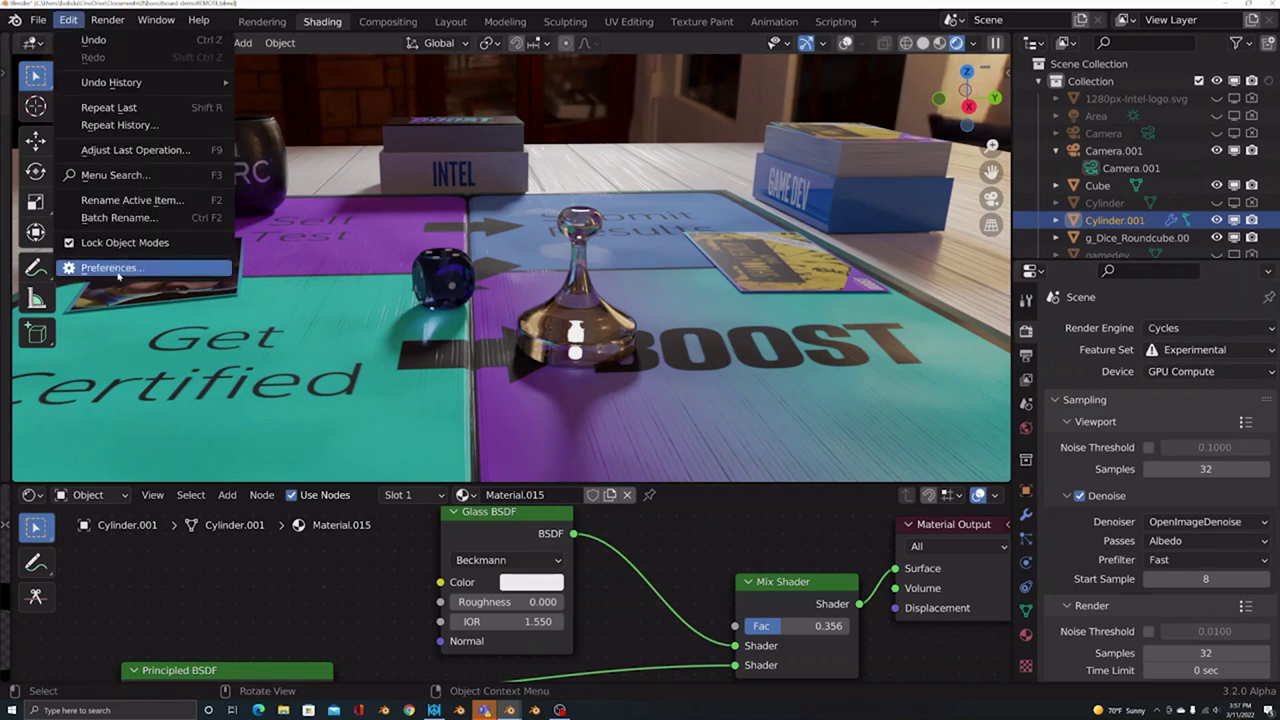
pyautogui.click(120, 276)
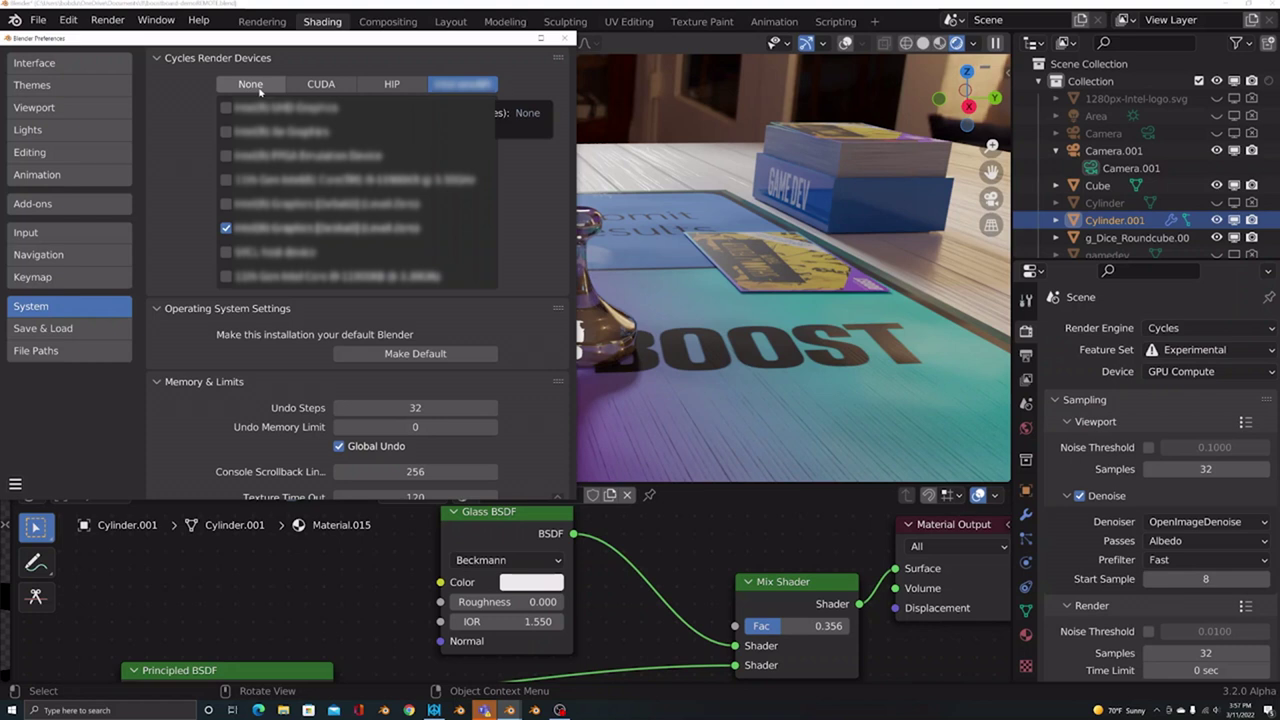
pyautogui.click(310, 86)
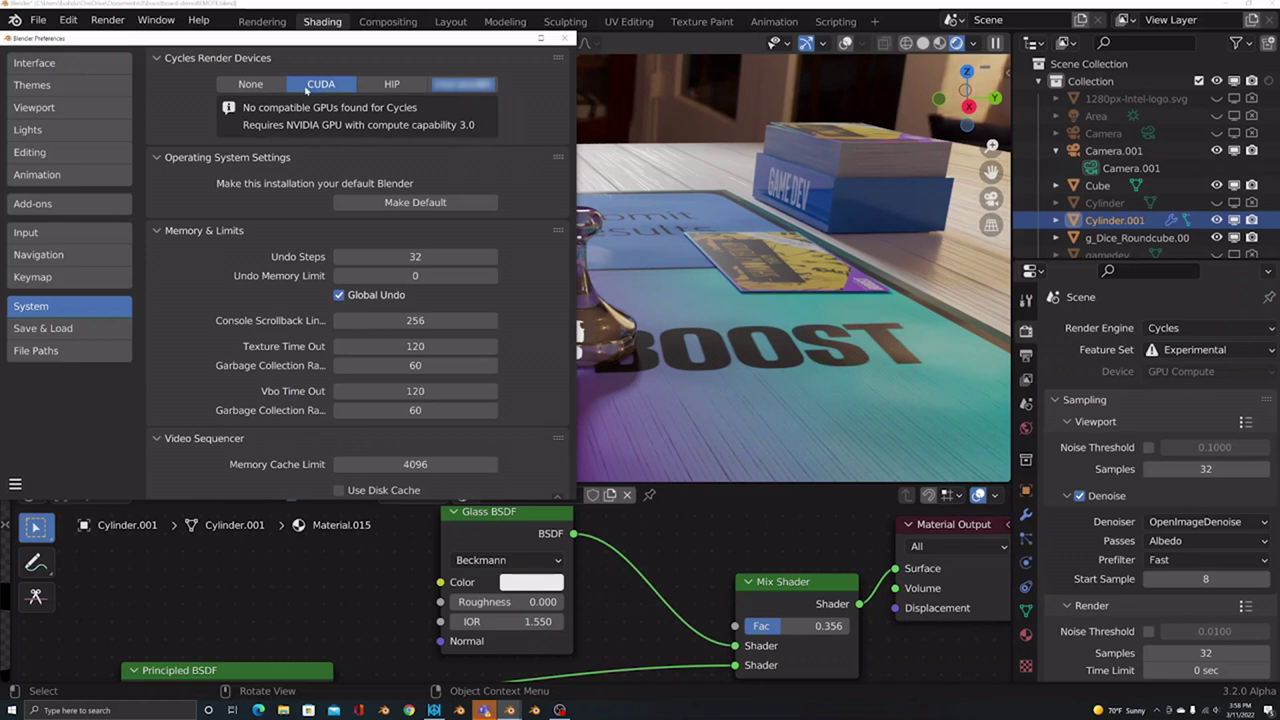
pyautogui.click(403, 88)
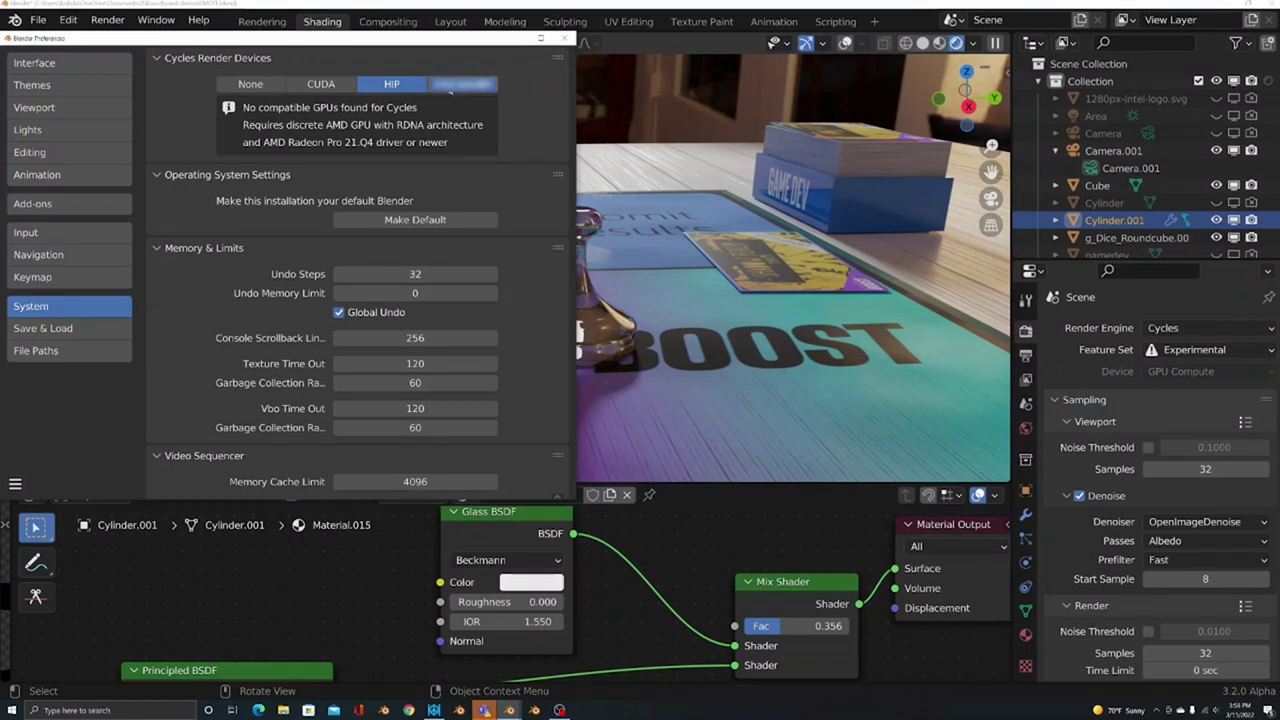
pyautogui.click(458, 84)
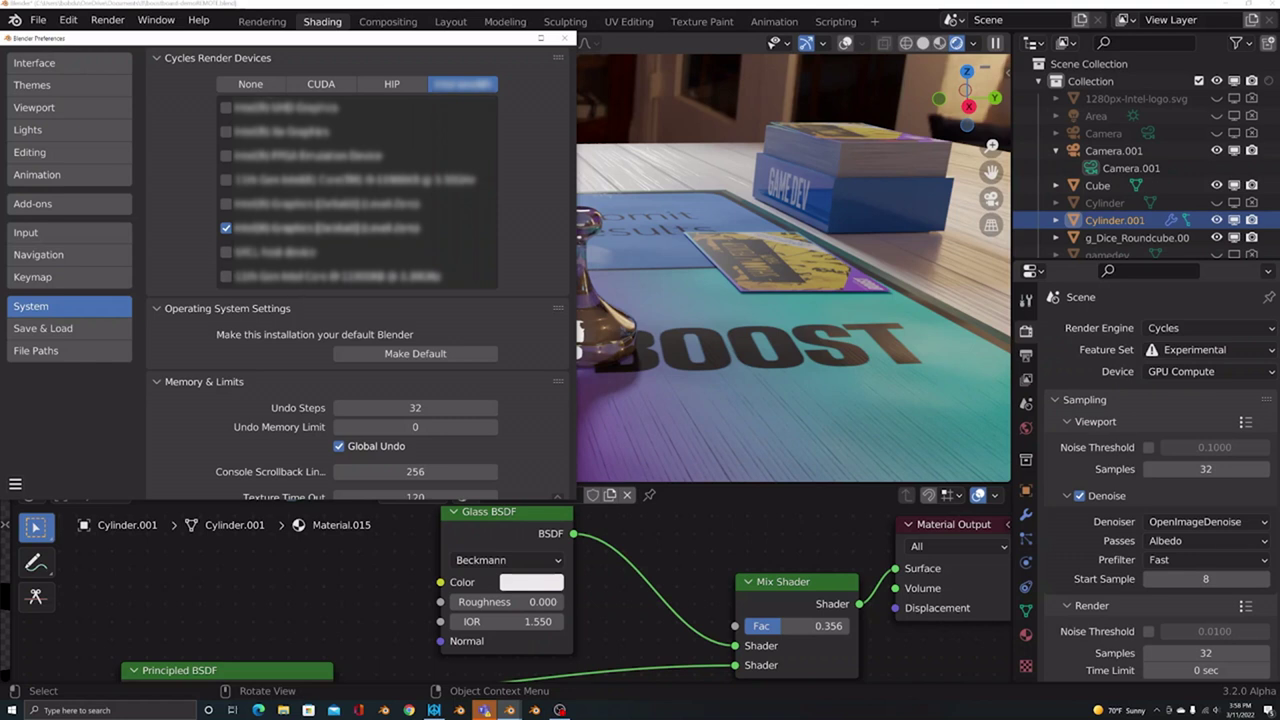
# Try the 12th Gen Intel CPU as the only Cycles render device, restore the Intel graphics device and close the preferences.
pyautogui.click(226, 228)
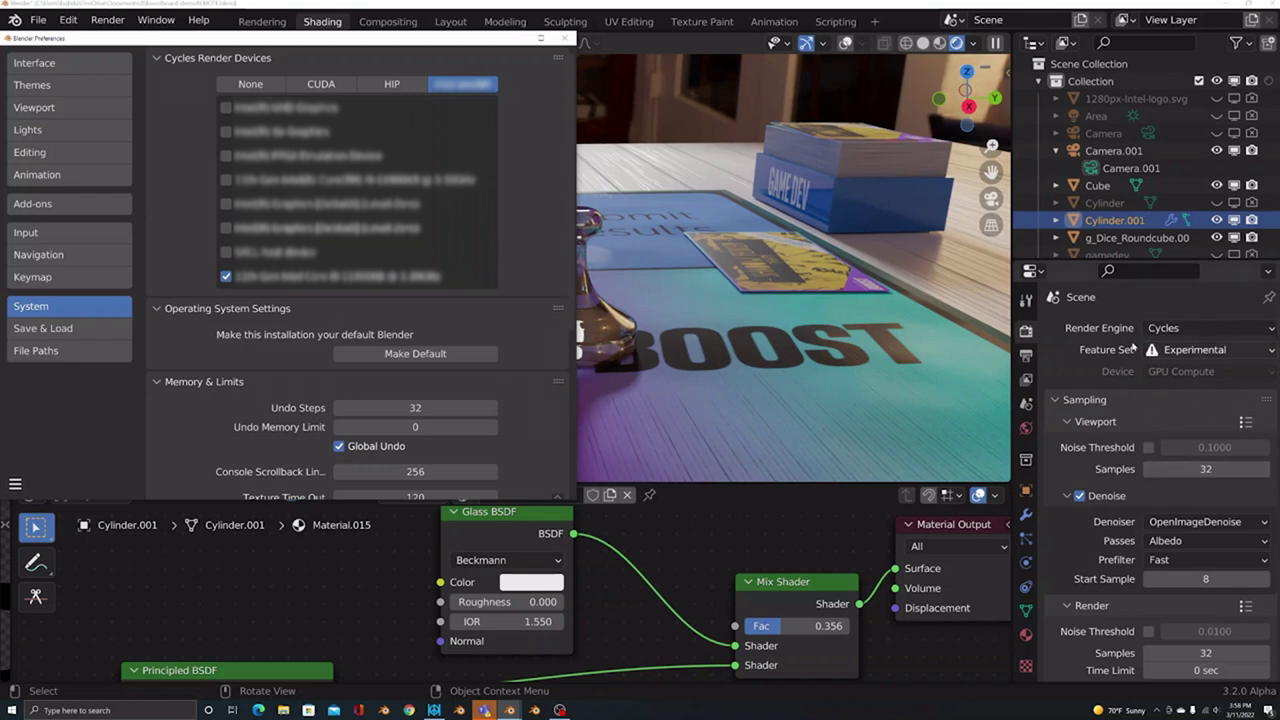
pyautogui.click(226, 276)
pyautogui.click(226, 228)
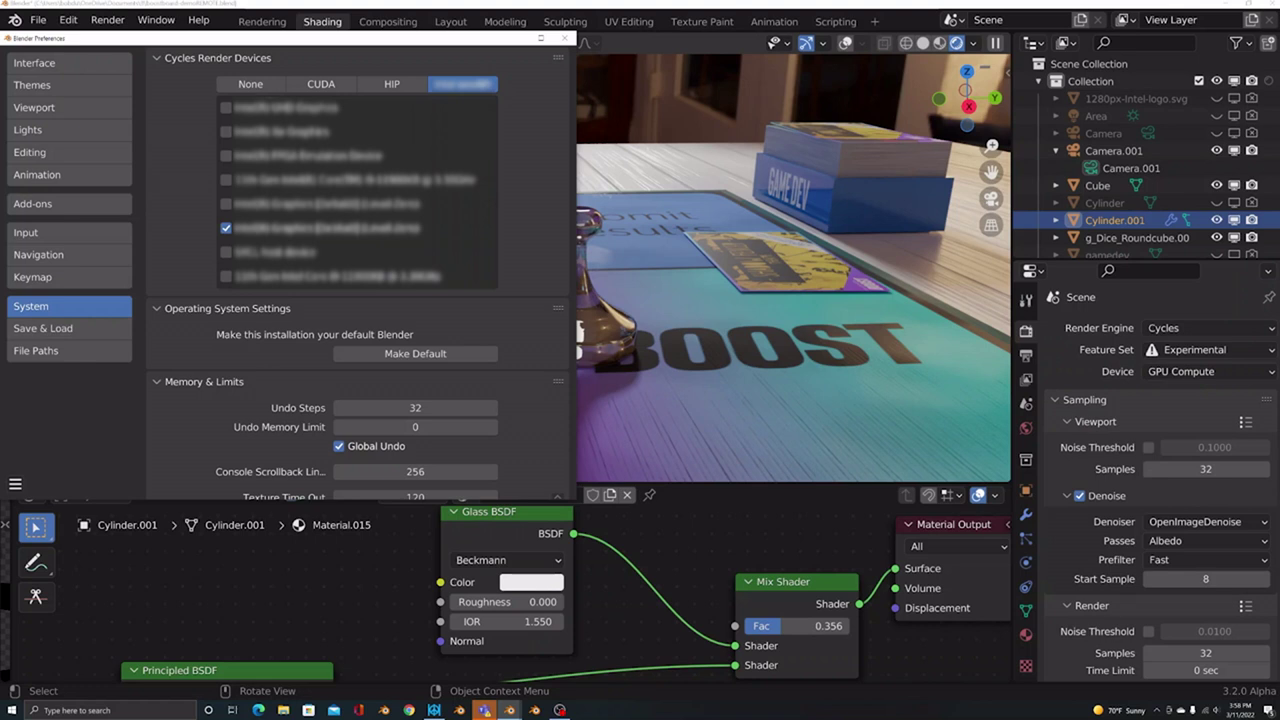
pyautogui.click(563, 38)
# Set the viewport denoising start sample to 0 and check the denoised preview from several angles.
pyautogui.moveTo(530, 288); pyautogui.dragTo(558, 345, button='middle')
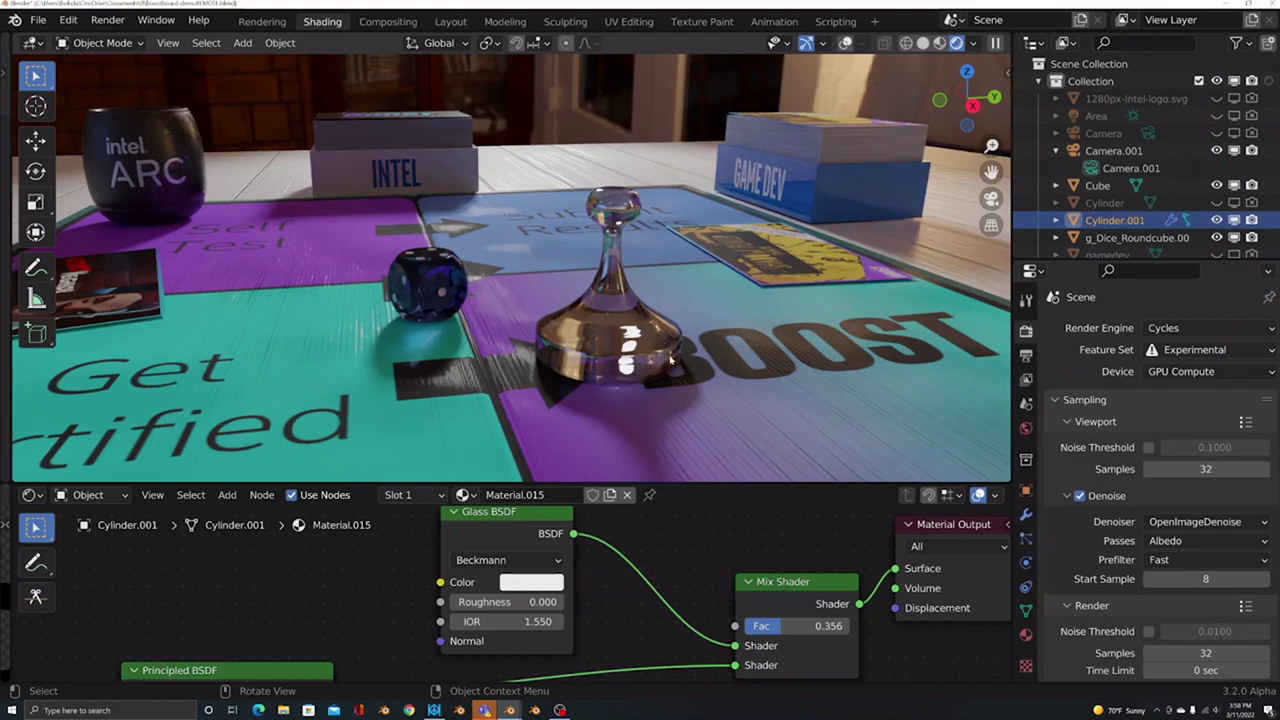
pyautogui.moveTo(670, 358); pyautogui.dragTo(655, 352, button='middle')
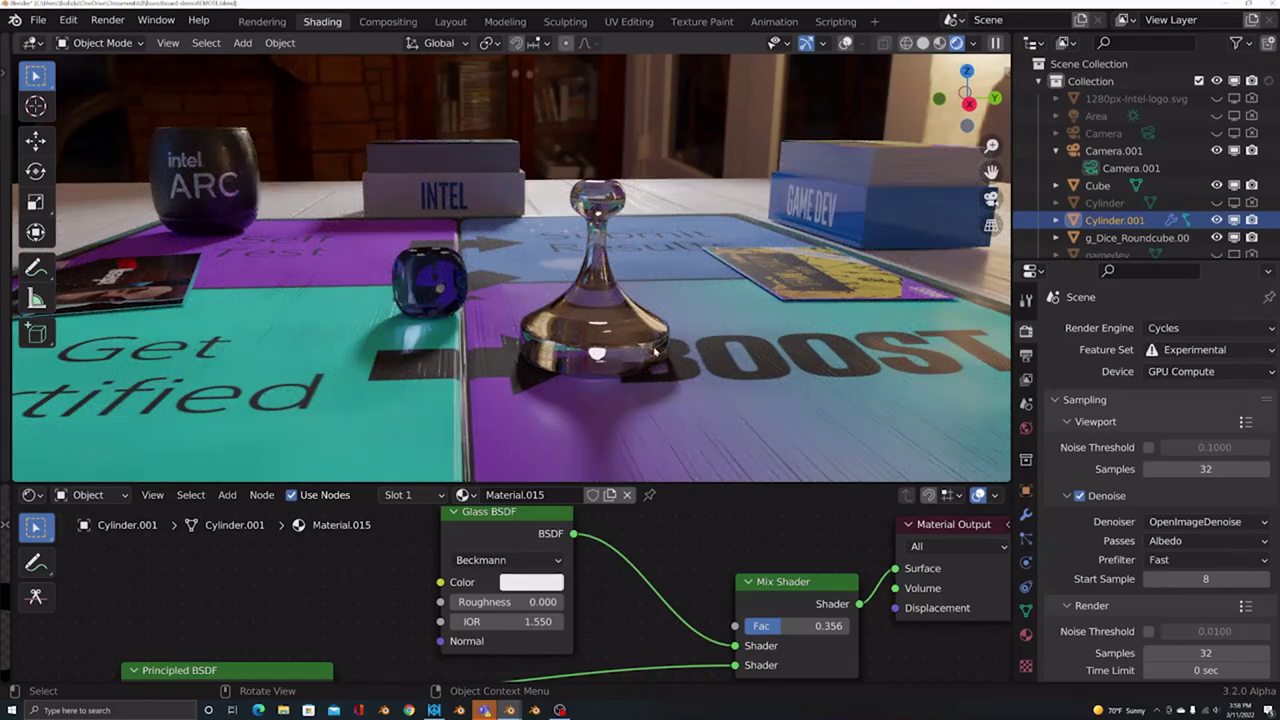
pyautogui.moveTo(657, 350); pyautogui.dragTo(670, 320, button='middle')
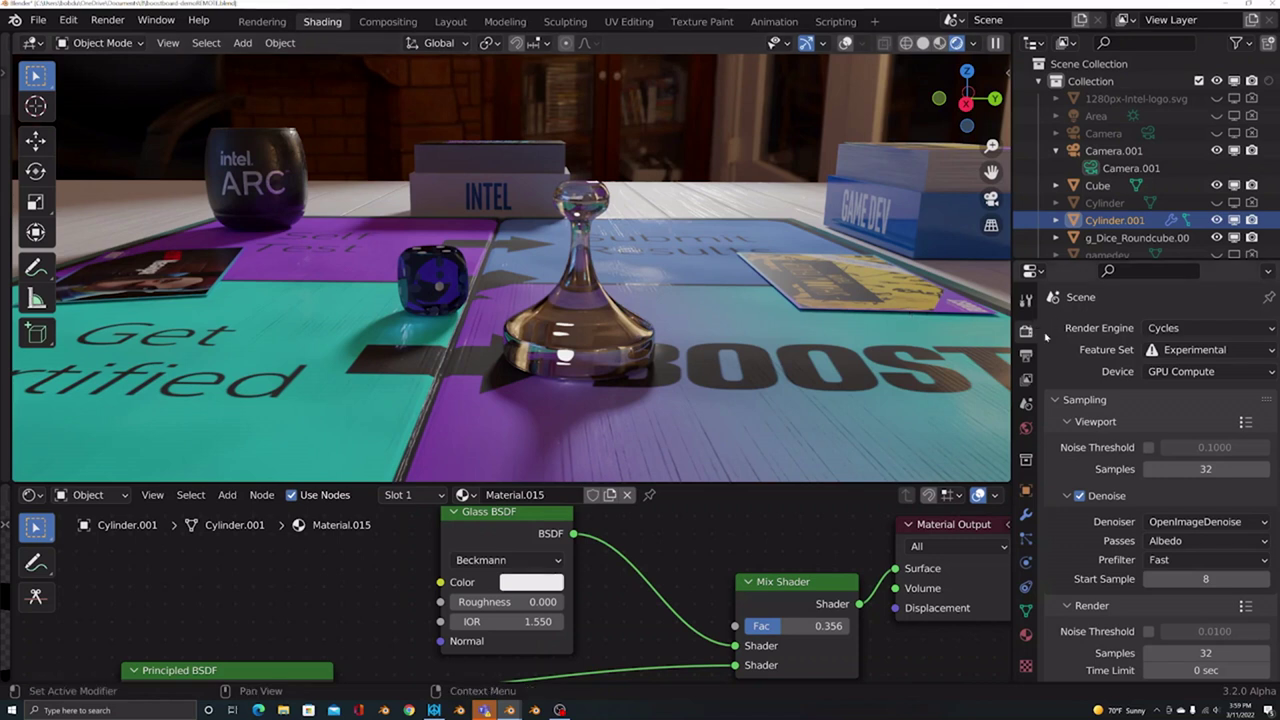
pyautogui.scroll(-1, 1098, 398)
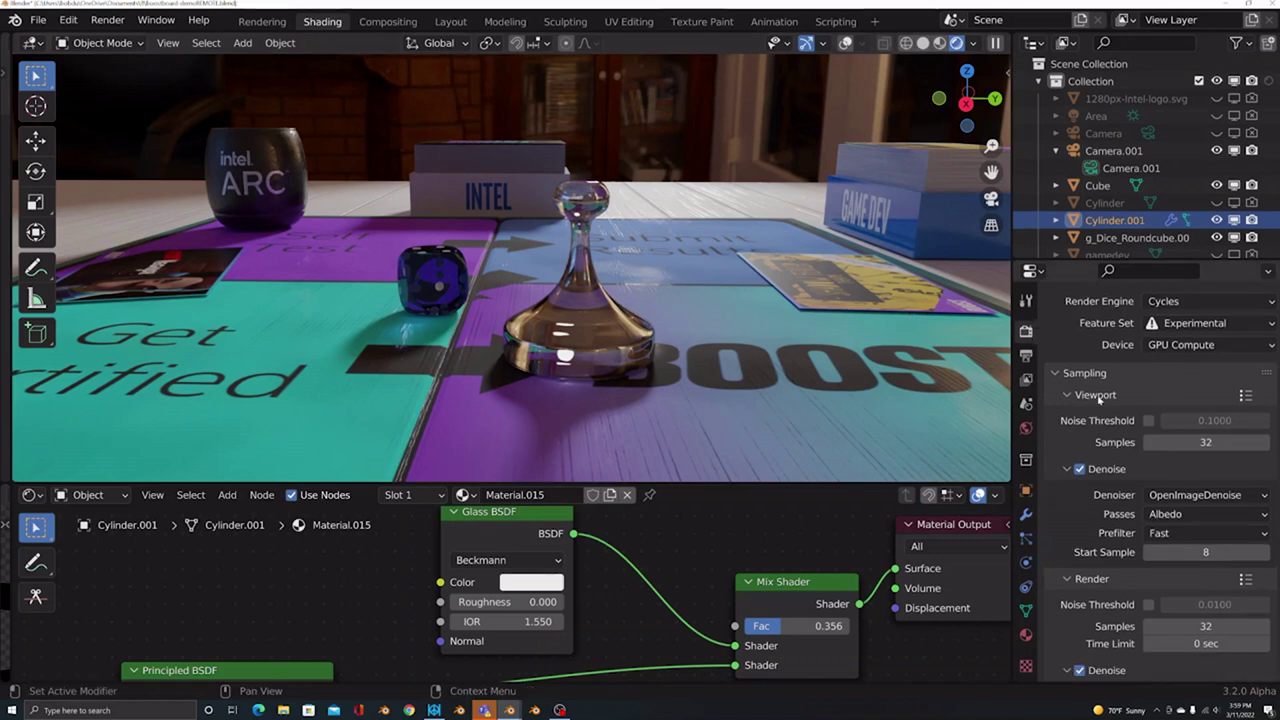
pyautogui.scroll(-1, 1094, 494)
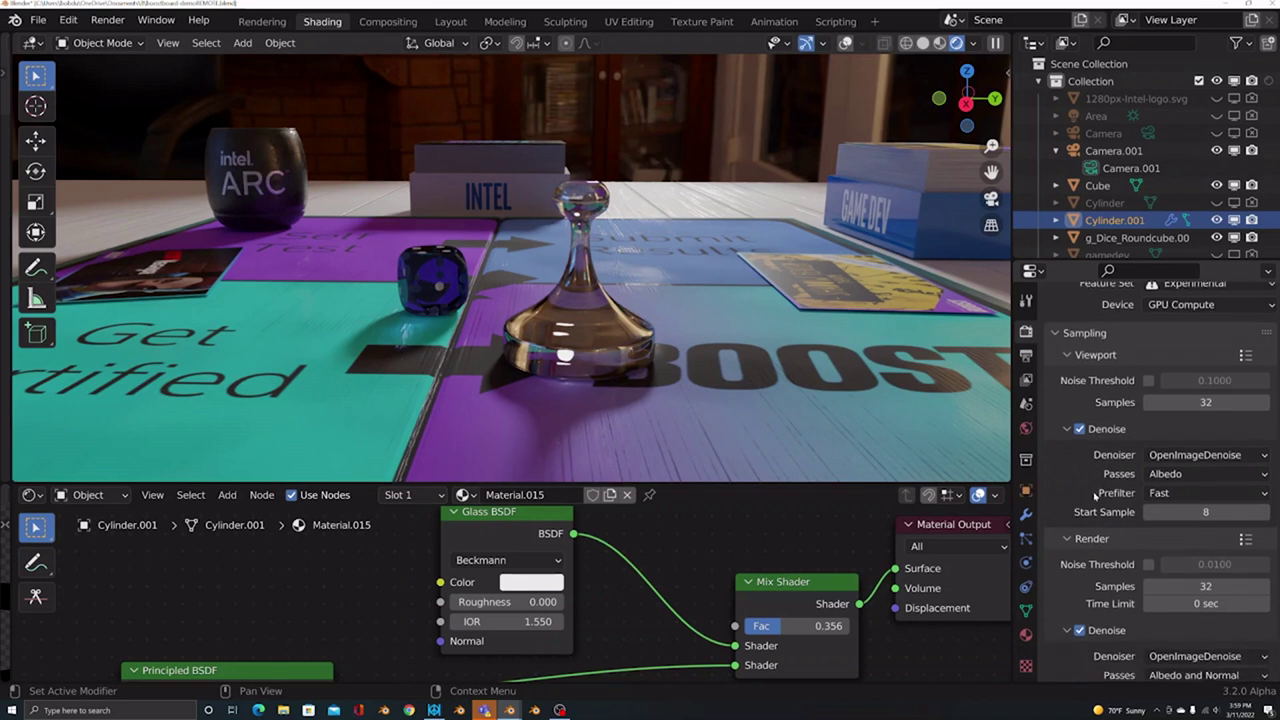
pyautogui.click(1204, 511)
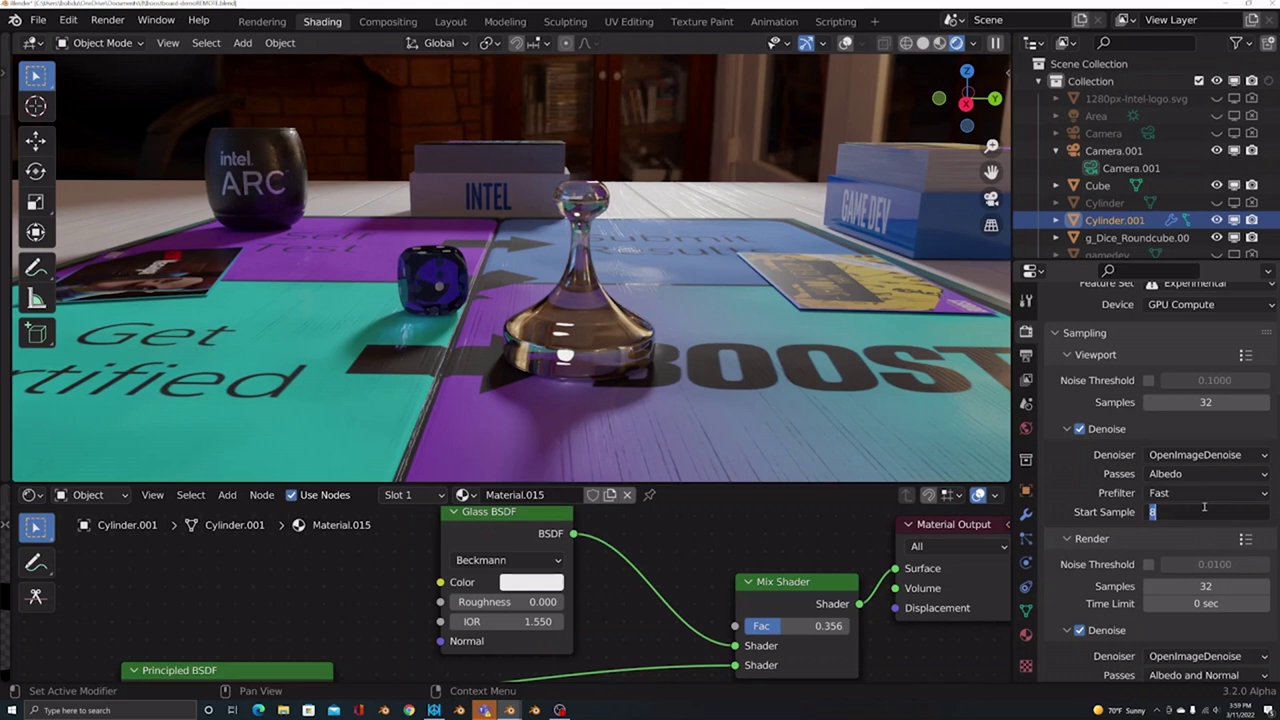
pyautogui.write('0')
pyautogui.press('Return')
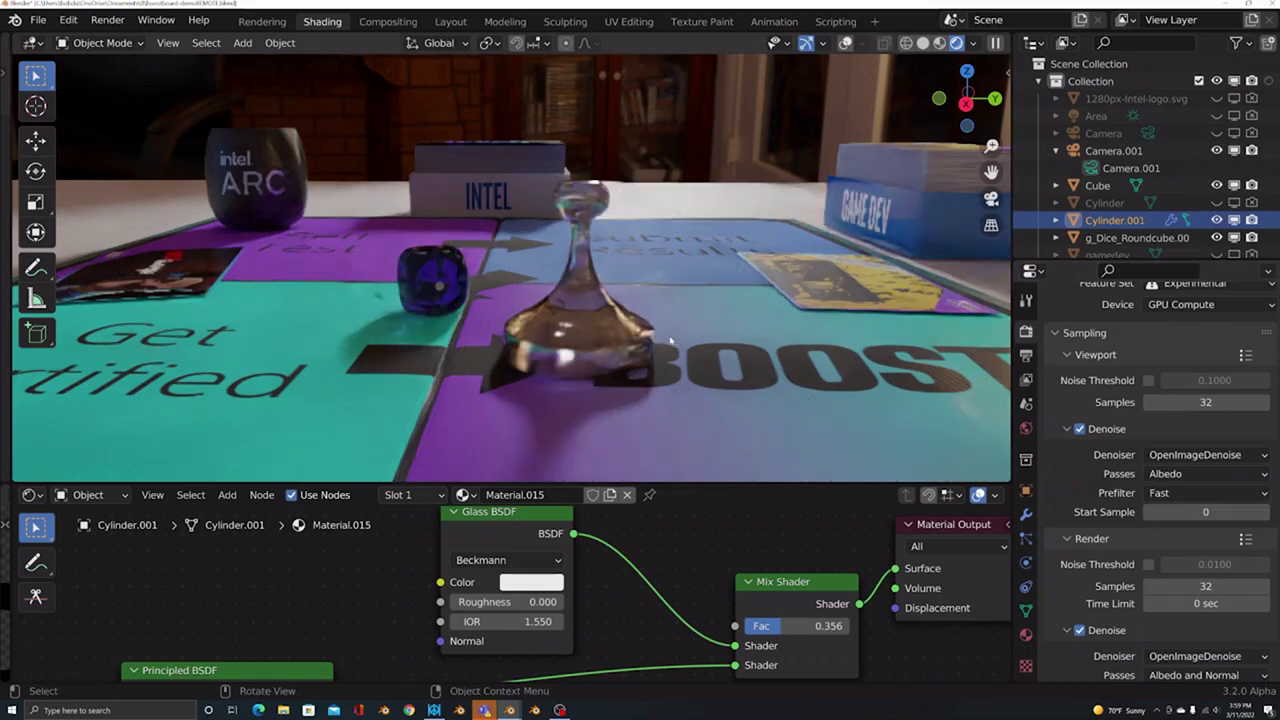
pyautogui.moveTo(674, 343); pyautogui.dragTo(655, 337, button='middle')
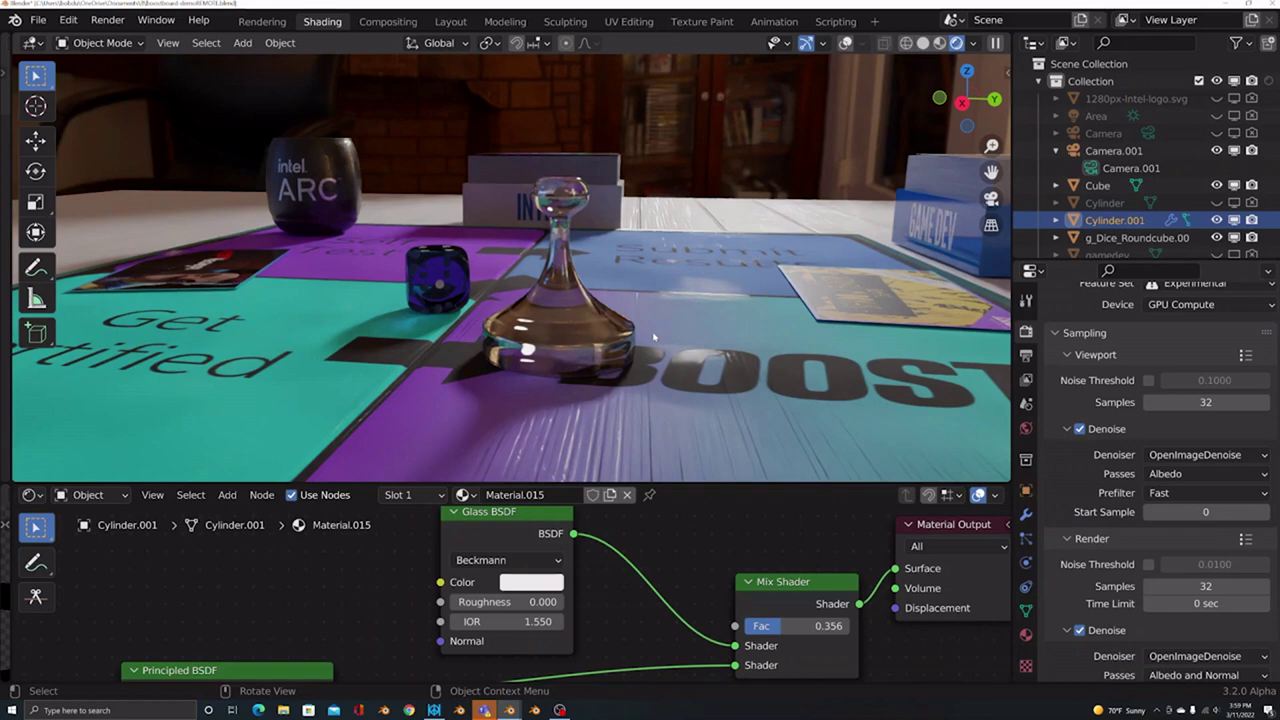
pyautogui.moveTo(758, 311)
pyautogui.mouseDown(button='middle')
pyautogui.moveTo(686, 286)
pyautogui.moveTo(743, 296)
pyautogui.mouseUp(button='middle')
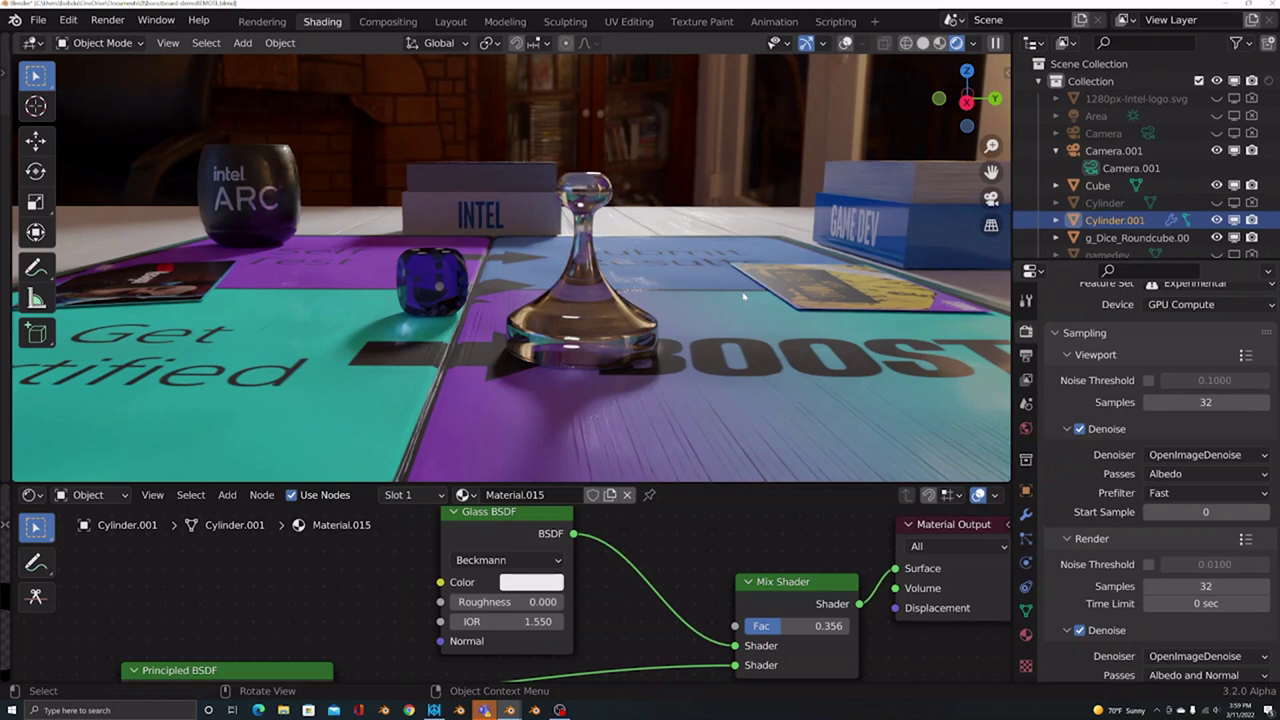
# Restore the viewport denoising start sample to 8.
pyautogui.click(1160, 512)
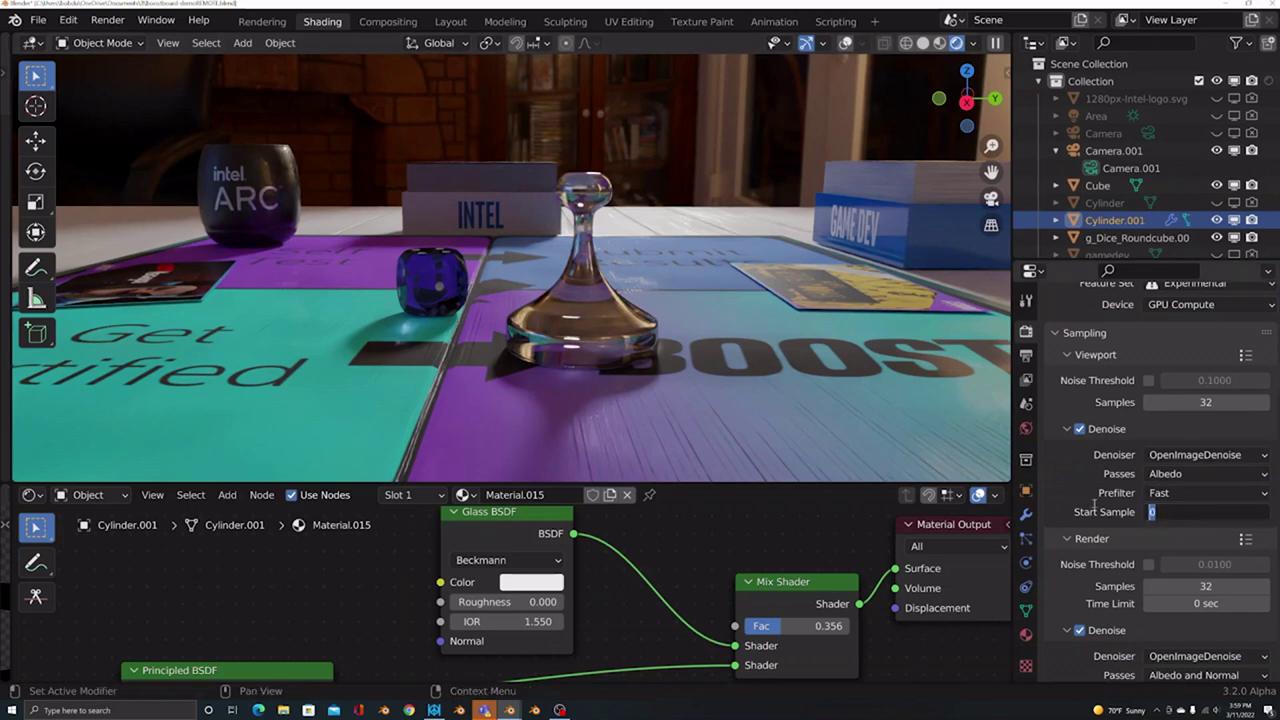
pyautogui.write('8')
pyautogui.press('Return')
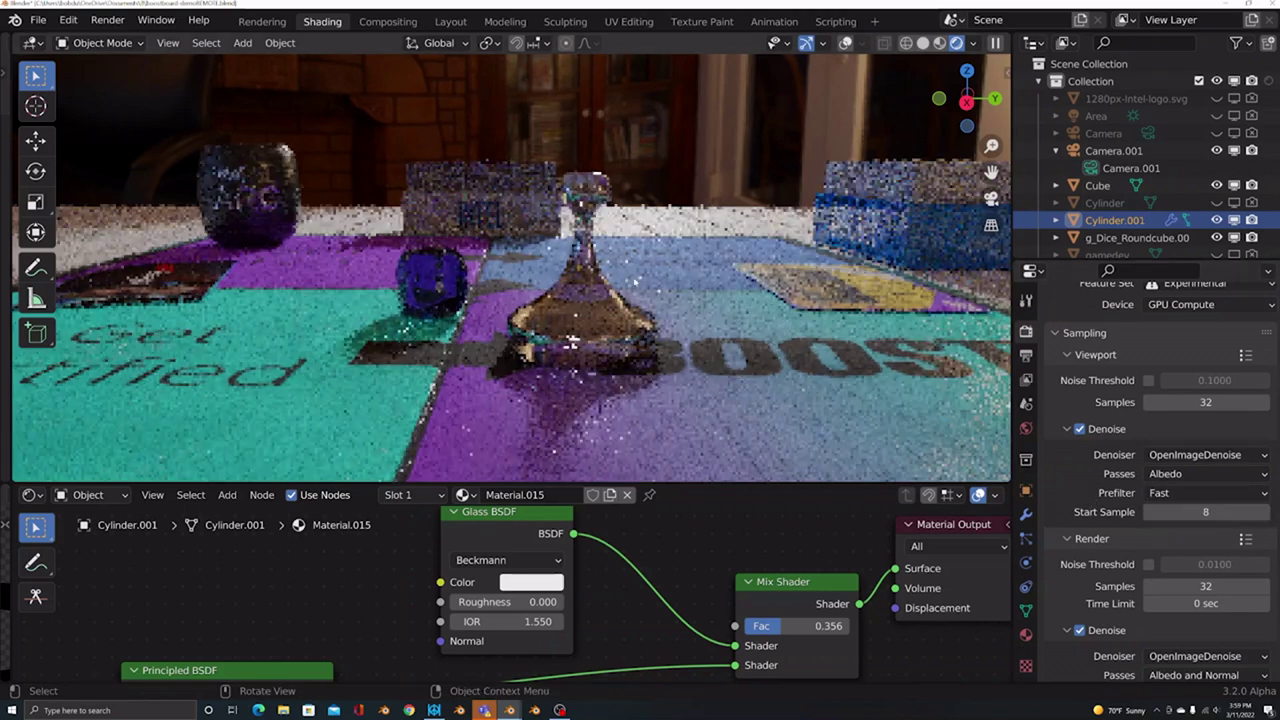
# Show the viewport overlays briefly to examine the game piece's wireframe, and hide them again.
pyautogui.moveTo(620, 292); pyautogui.dragTo(644, 289, button='middle')
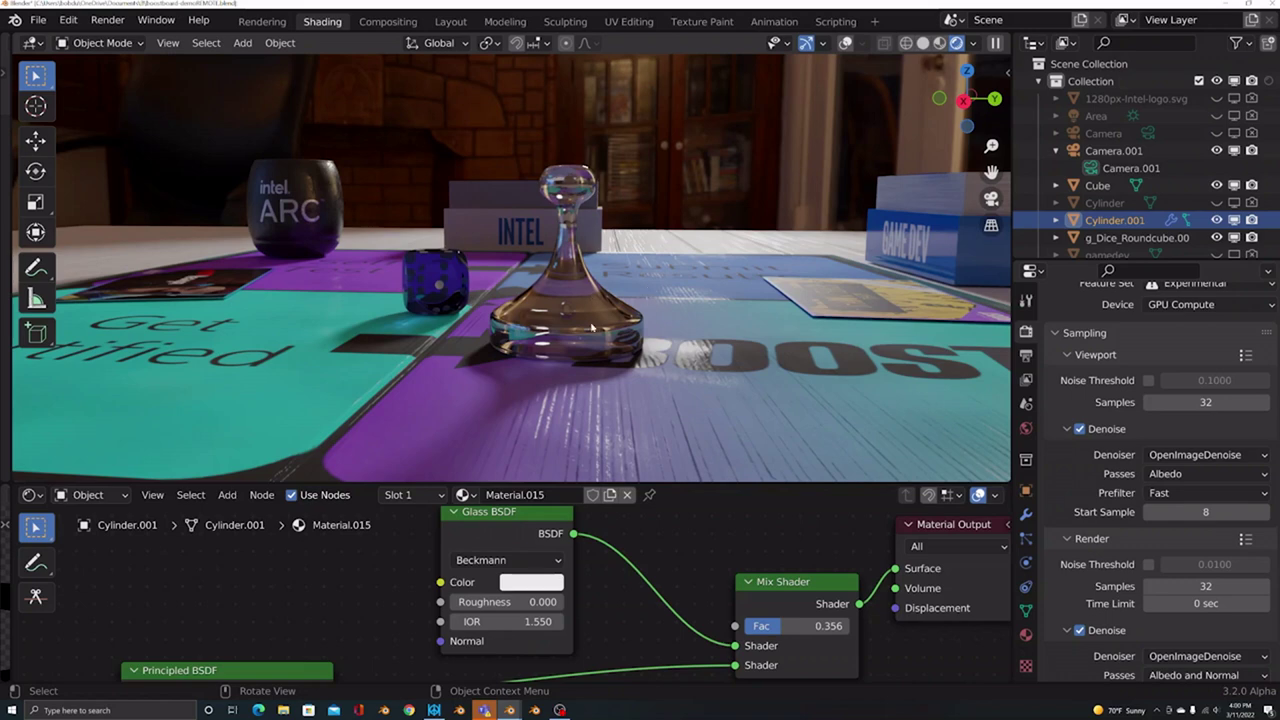
pyautogui.click(845, 44)
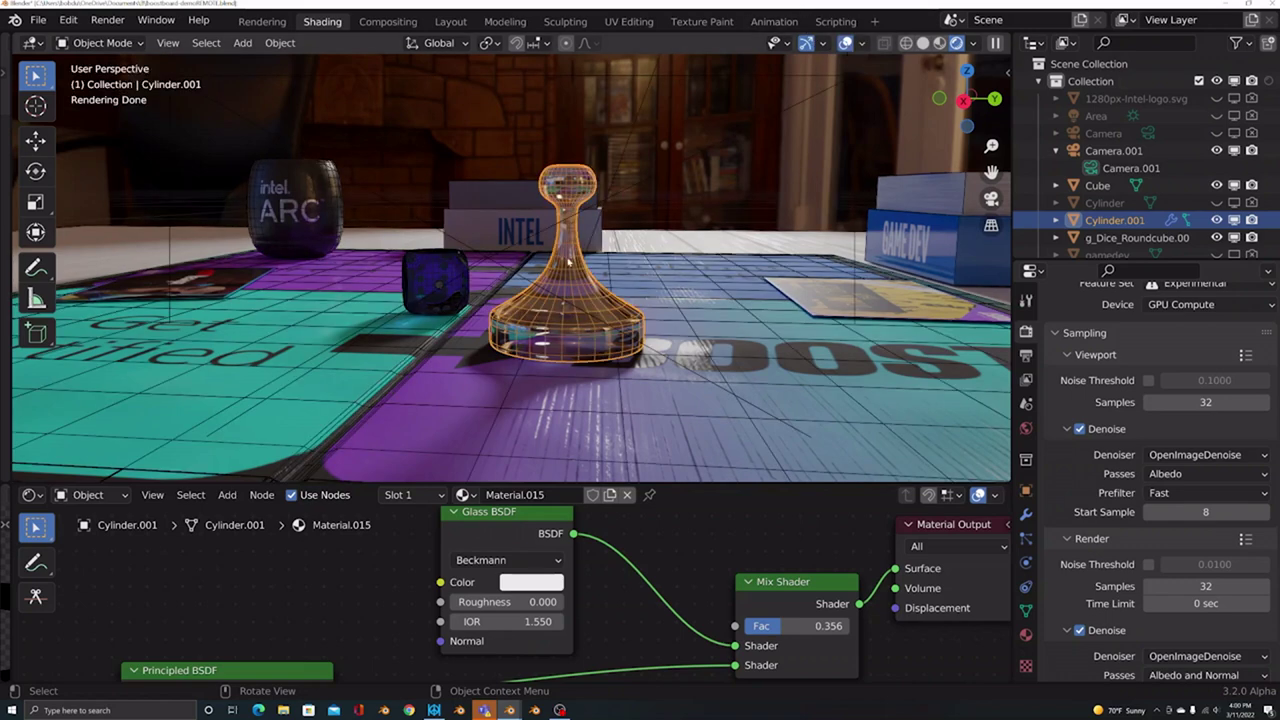
pyautogui.click(845, 44)
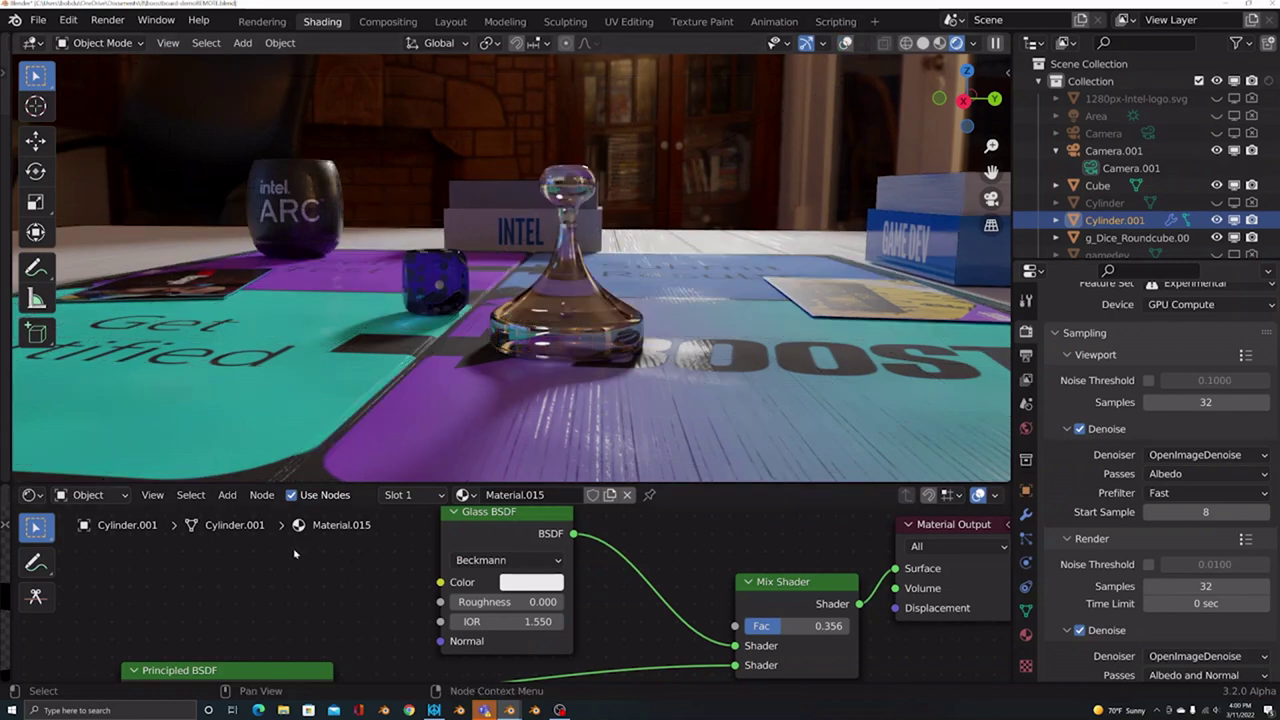
# Connect the Glass BSDF output directly to the Material Output's Surface input, bypassing the Mix Shader.
pyautogui.keyDown('ctrl'); pyautogui.scroll(2, 640, 556); pyautogui.keyUp('ctrl')
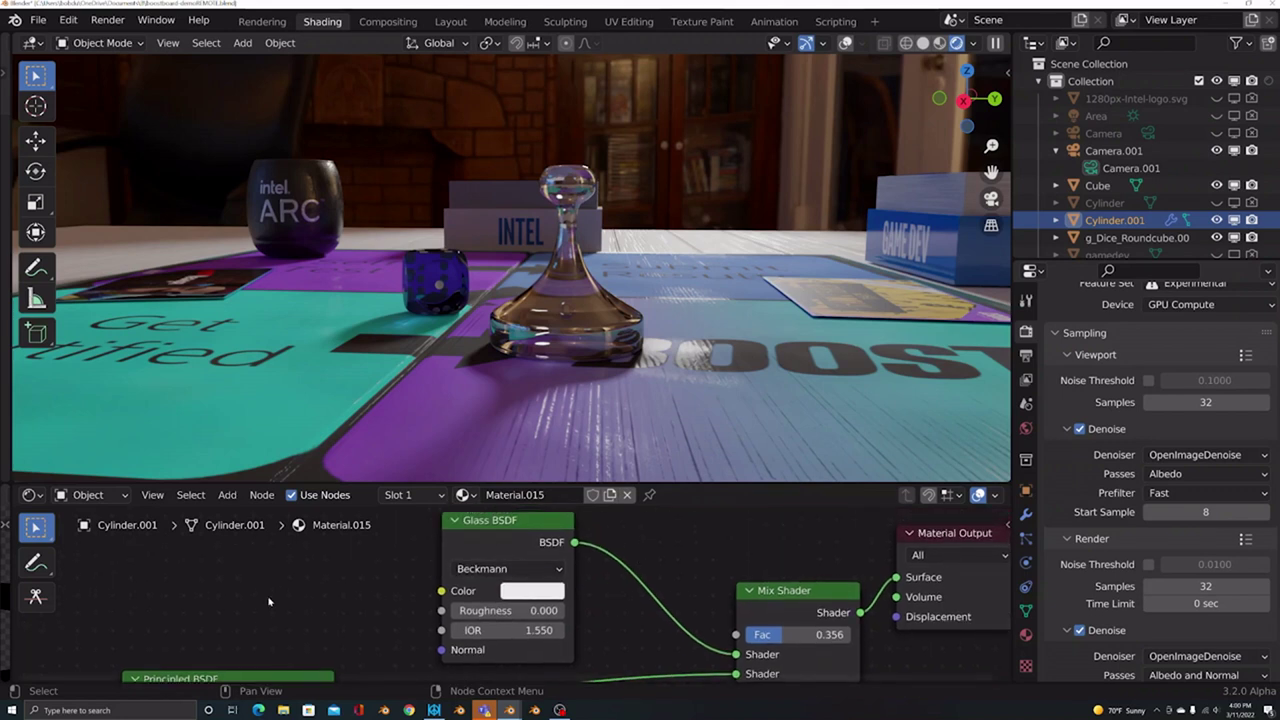
pyautogui.scroll(-2, 272, 609)
pyautogui.scroll(3, 500, 590)
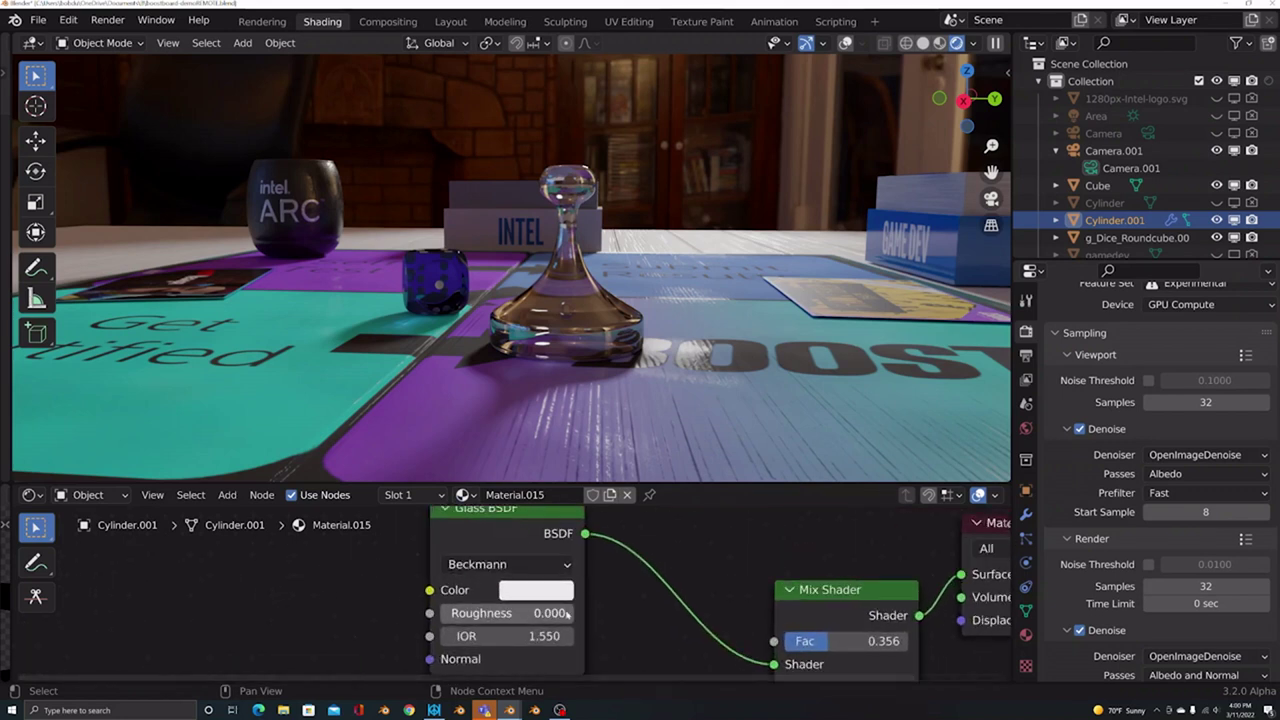
pyautogui.moveTo(576, 542); pyautogui.dragTo(896, 578)
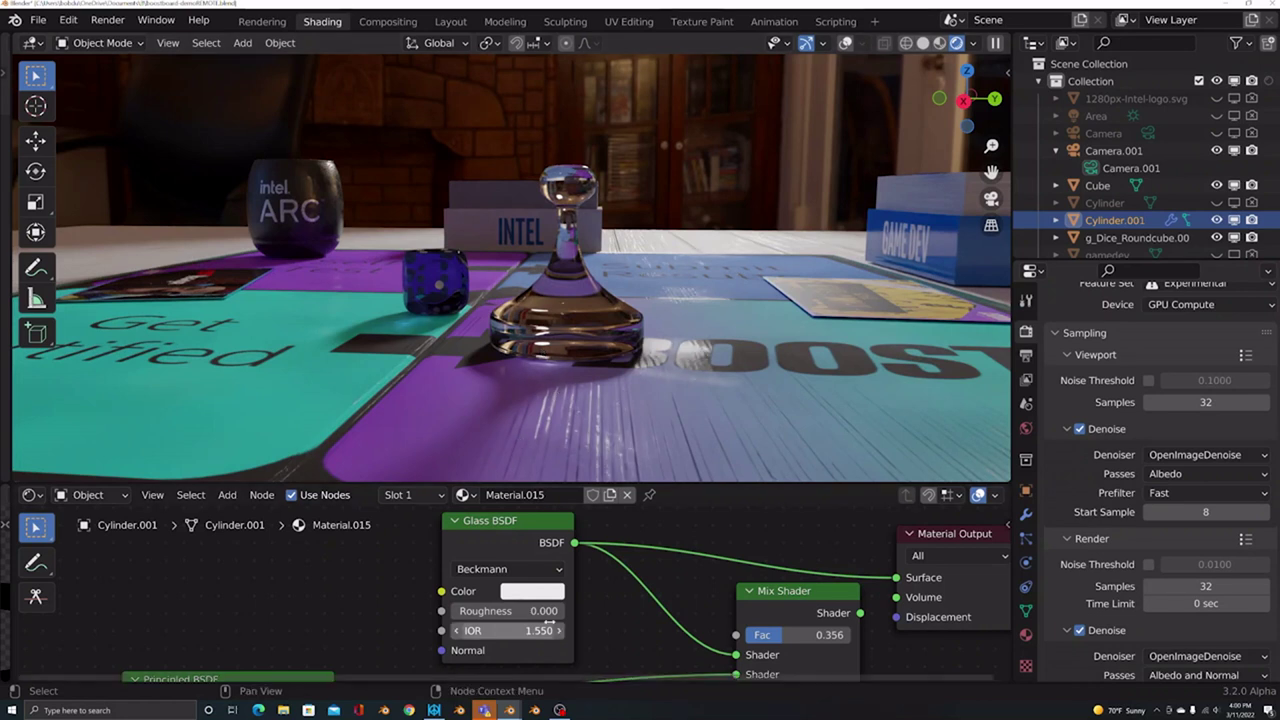
# Set the Glass BSDF's IOR to 1 and keep its roughness at 0.
pyautogui.click(512, 630)
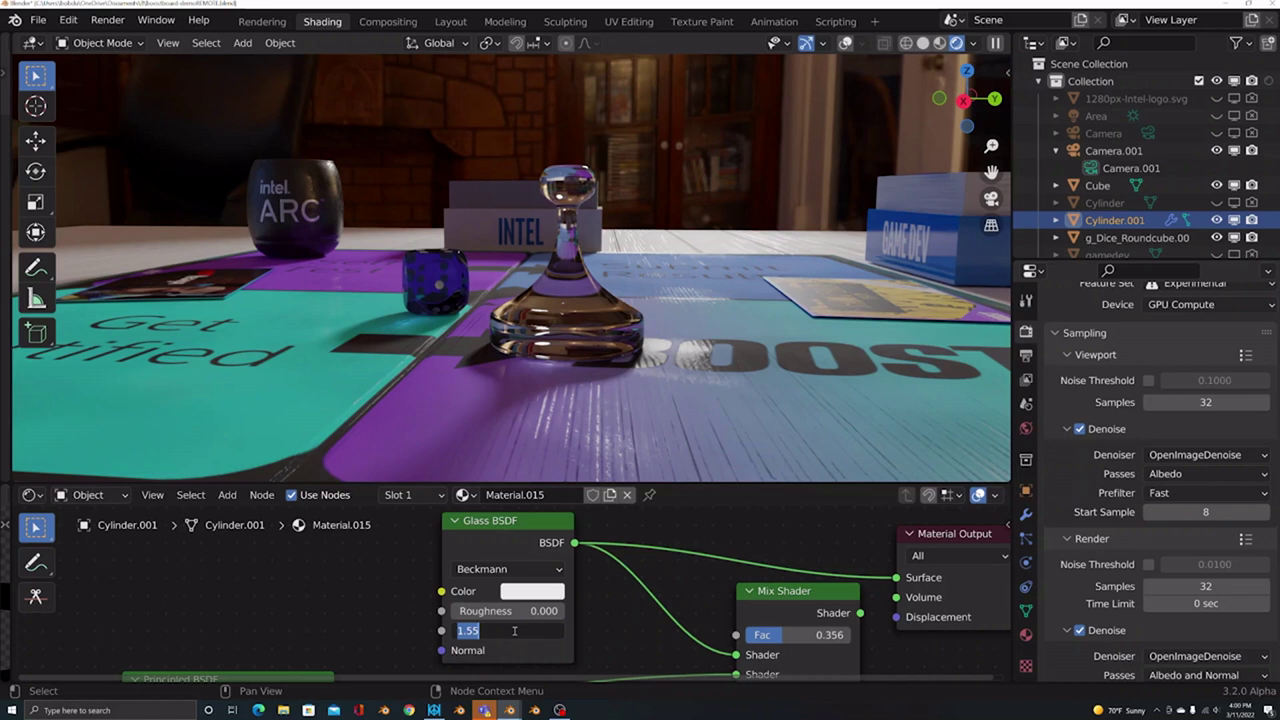
pyautogui.write('1')
pyautogui.hotkey('shift', 'Tab')
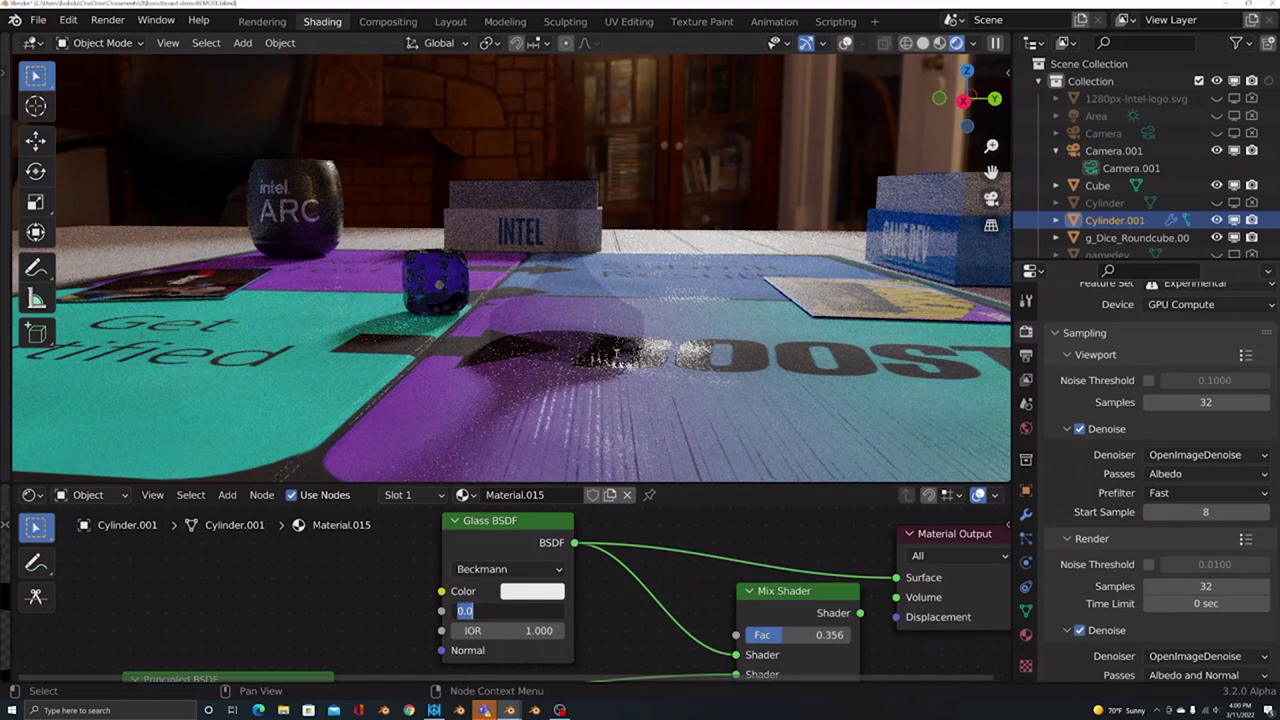
pyautogui.press('Return')
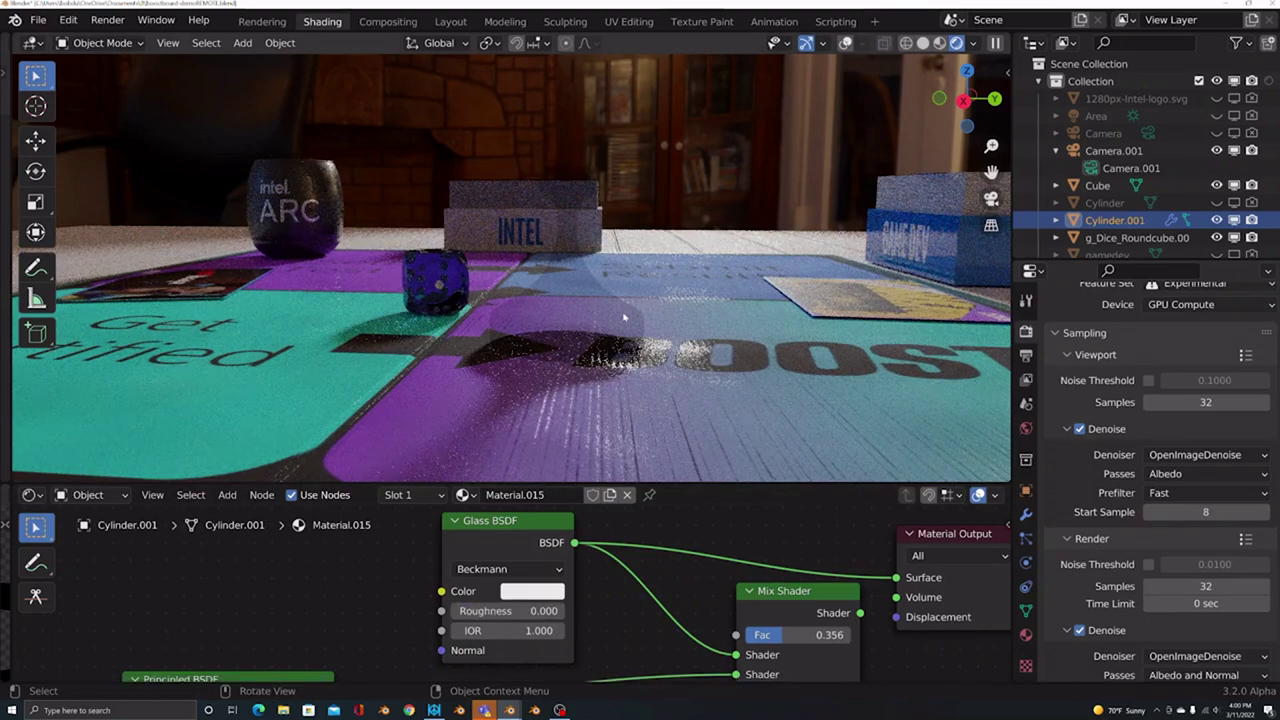
# Set the Glass BSDF's IOR to 1.030 for the game piece's material.
pyautogui.moveTo(630, 308)
pyautogui.mouseDown(button='middle')
pyautogui.moveTo(655, 327)
pyautogui.moveTo(600, 318)
pyautogui.moveTo(613, 323)
pyautogui.mouseUp(button='middle')
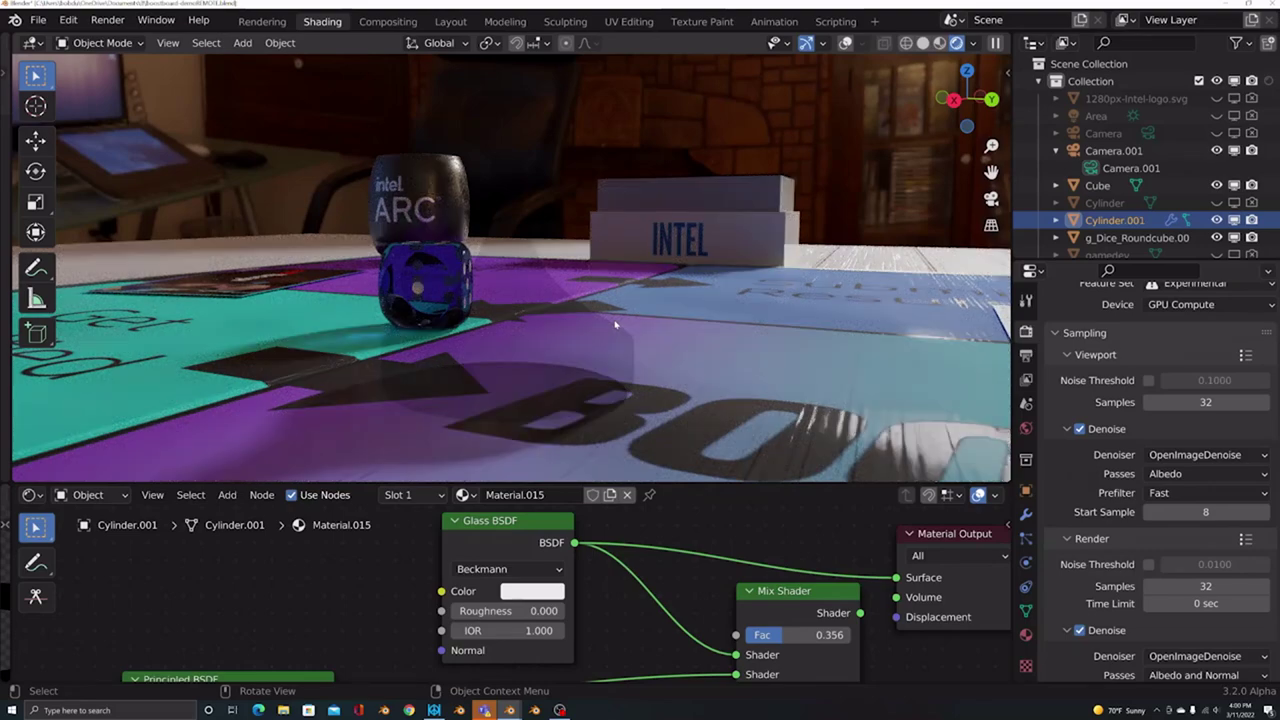
pyautogui.moveTo(589, 334); pyautogui.dragTo(575, 332, button='middle')
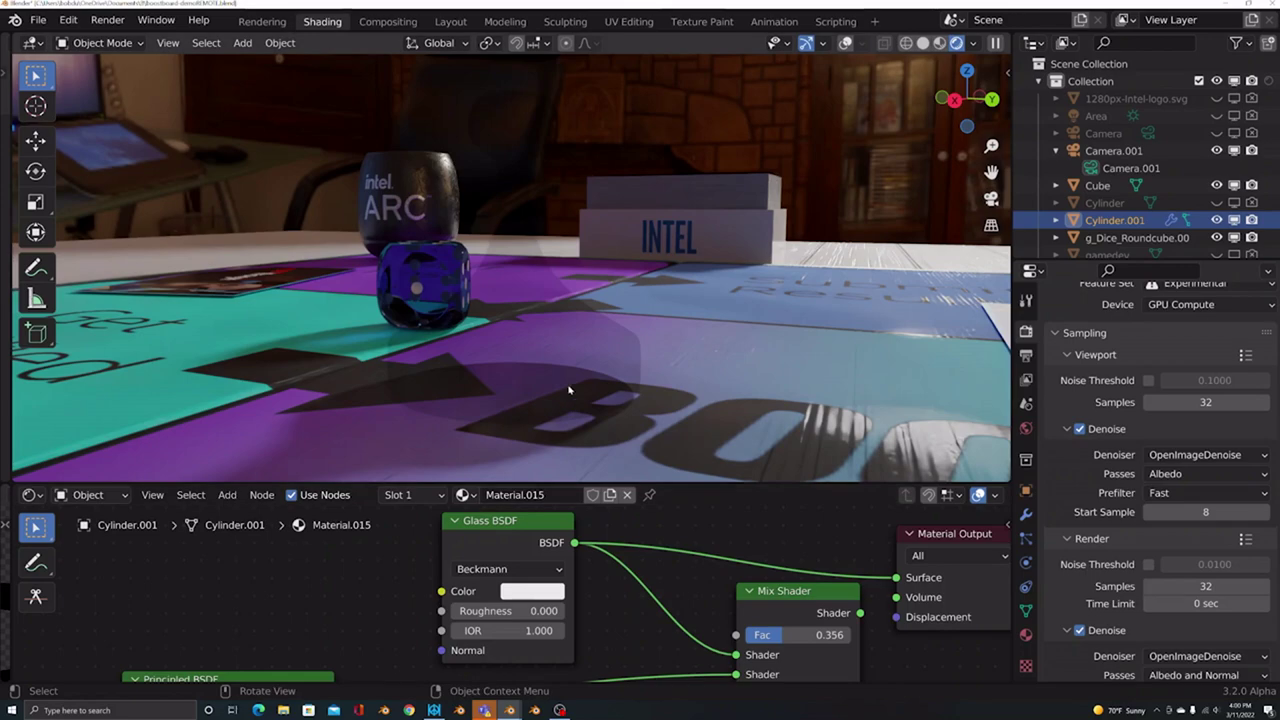
pyautogui.moveTo(548, 391); pyautogui.dragTo(570, 390, button='middle')
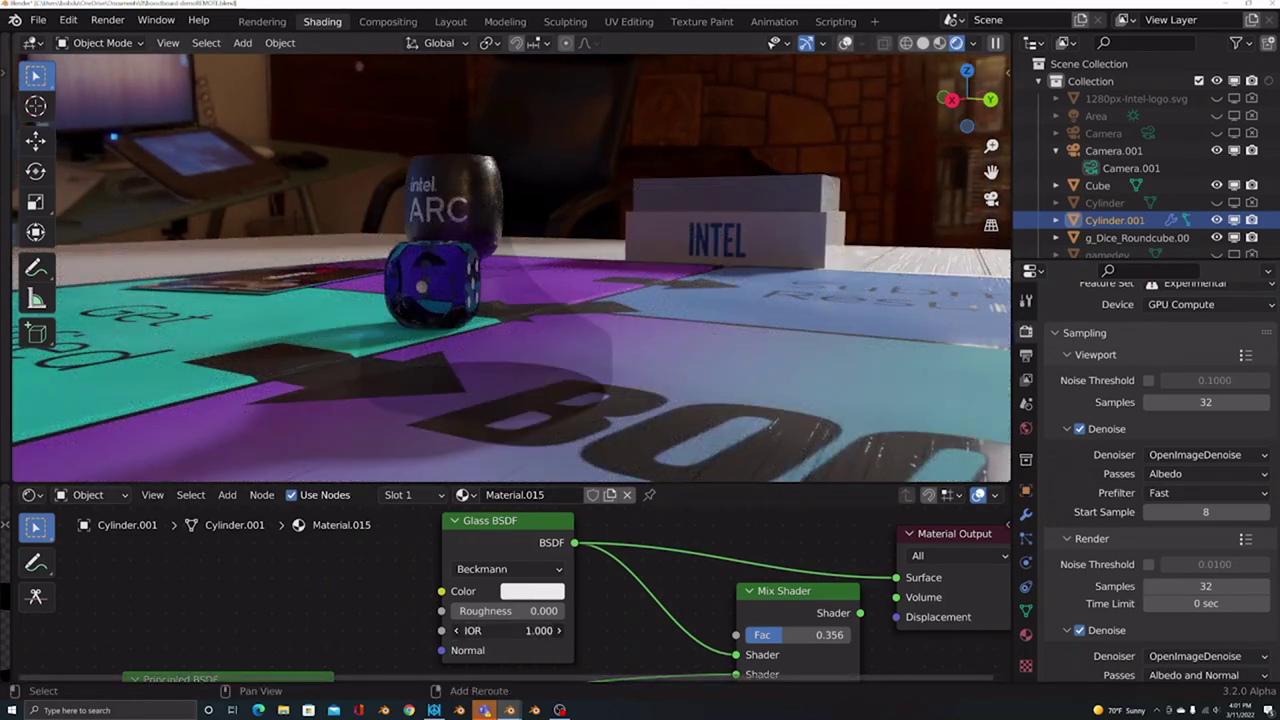
pyautogui.moveTo(510, 630)
pyautogui.mouseDown()
pyautogui.moveTo(470, 630)
pyautogui.moveTo(520, 630)
pyautogui.moveTo(491, 630)
pyautogui.mouseUp()
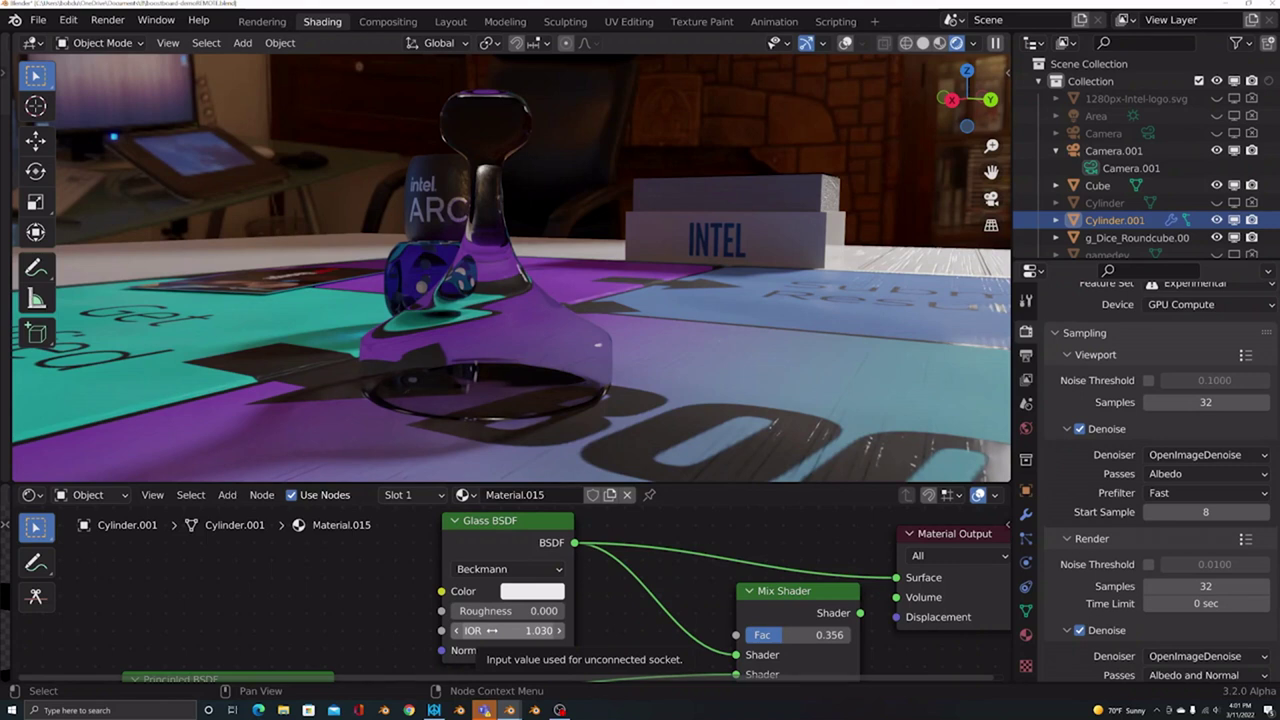
# Set the Glass BSDF's IOR to 1.55 and reconnect the Mix Shader's output to the Material Output's Surface input.
pyautogui.click(491, 630)
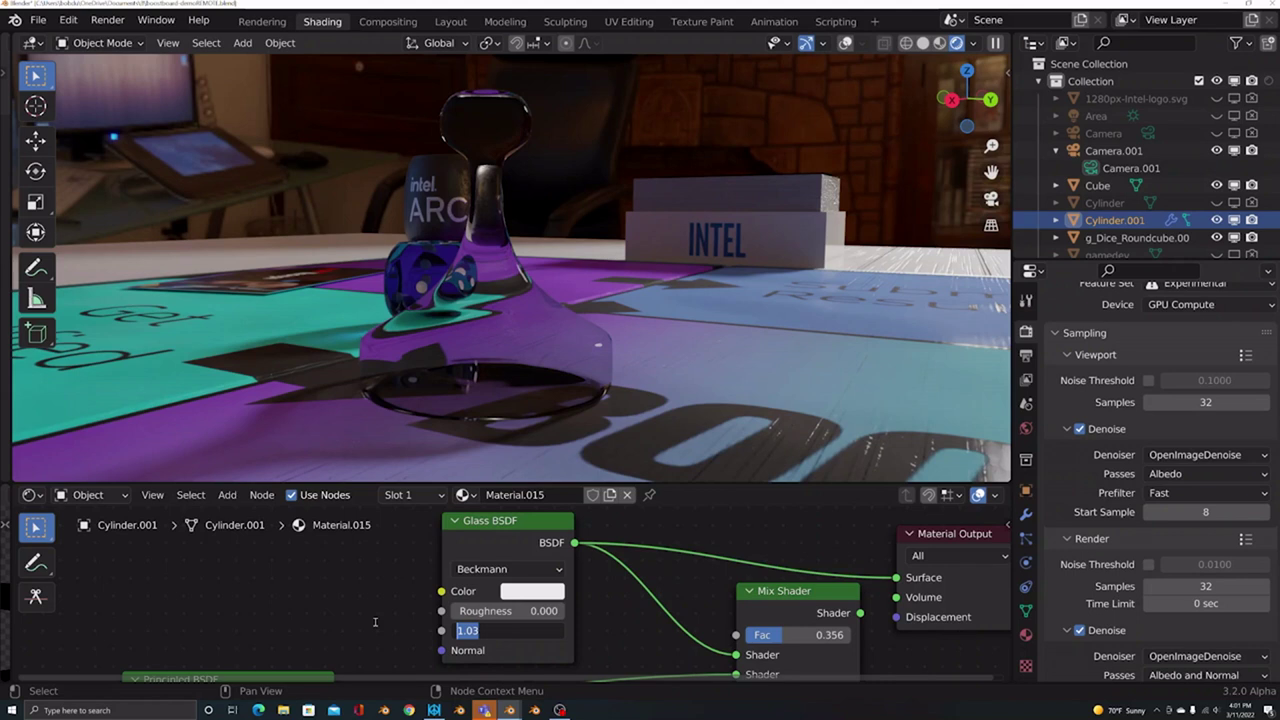
pyautogui.write('1.35')
pyautogui.press('BackSpace')
pyautogui.press('BackSpace')
pyautogui.press('BackSpace')
pyautogui.write('.55')
pyautogui.press('Tab')
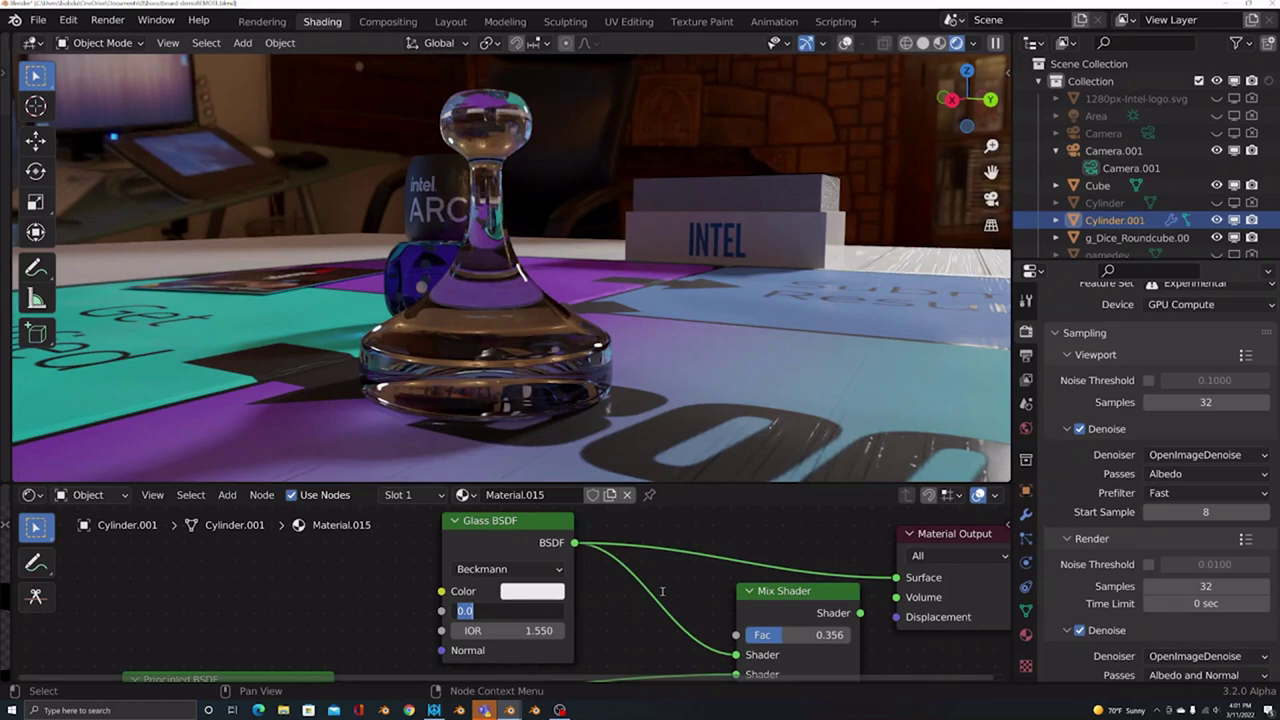
pyautogui.press('Return')
pyautogui.moveTo(860, 612); pyautogui.dragTo(896, 577)
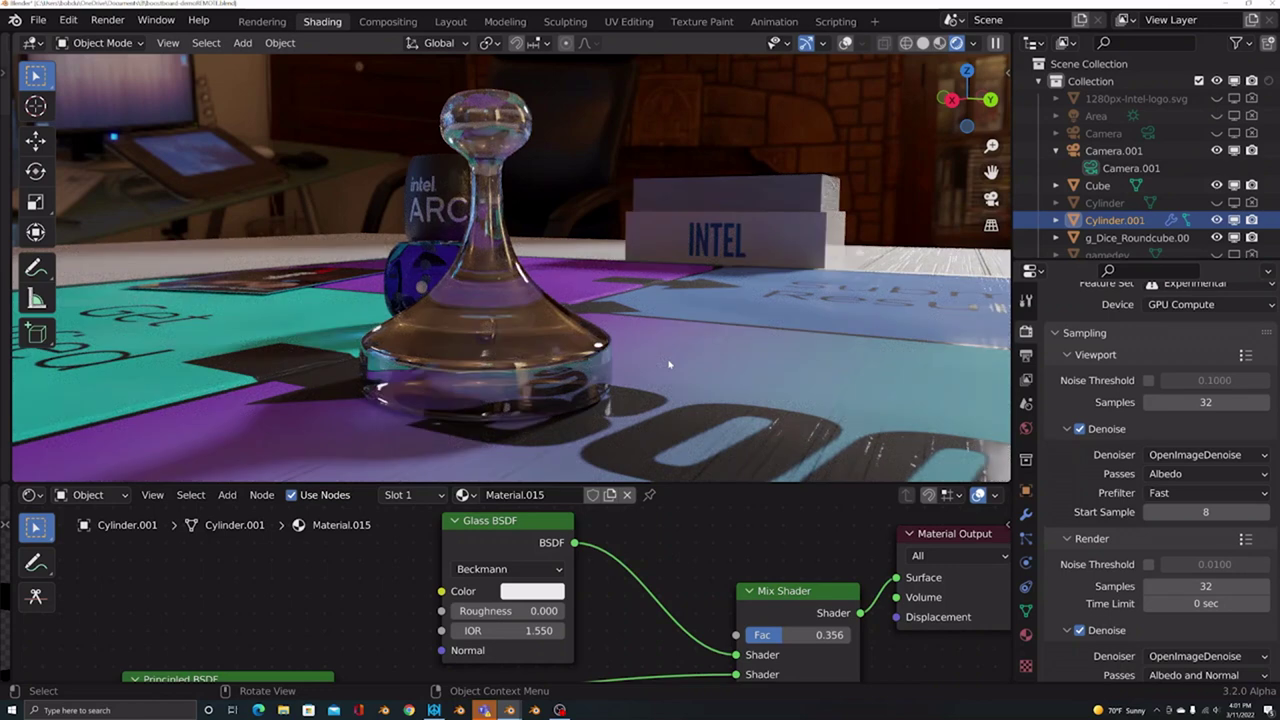
# Look through the scene camera and enable depth of field in Camera.001's data properties.
pyautogui.moveTo(475, 397); pyautogui.dragTo(410, 358, button='middle')
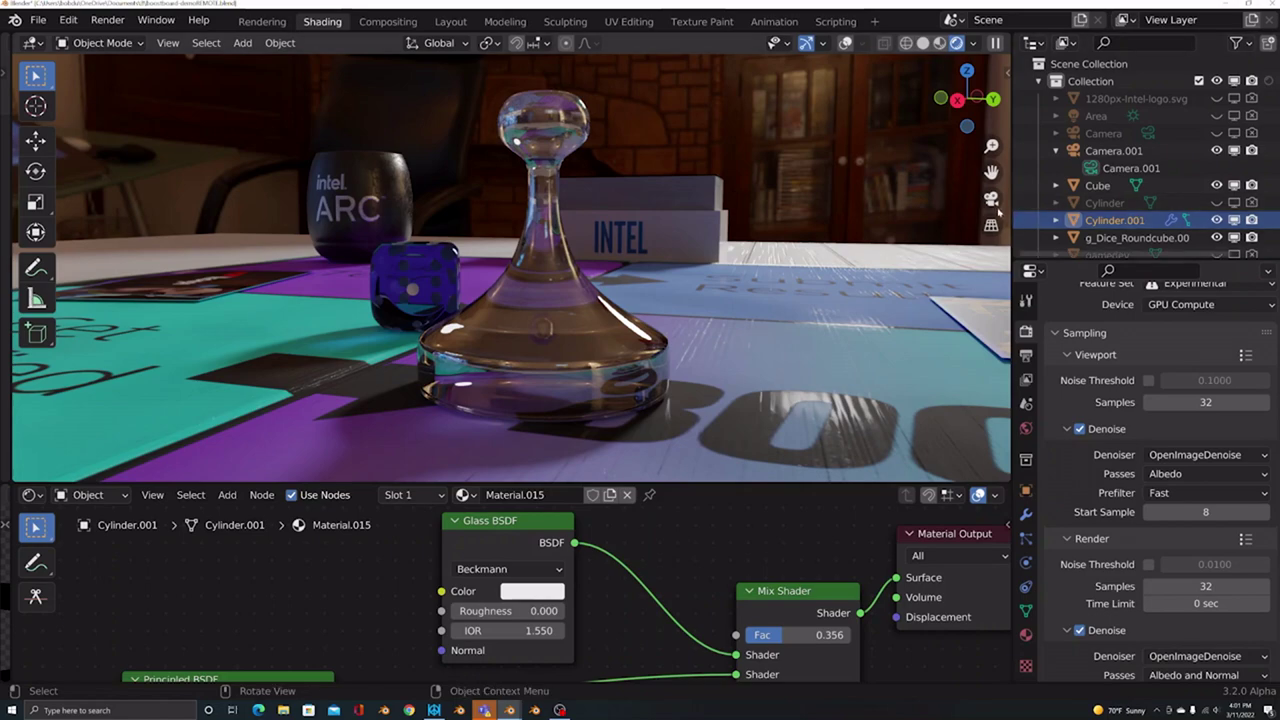
pyautogui.click(994, 205)
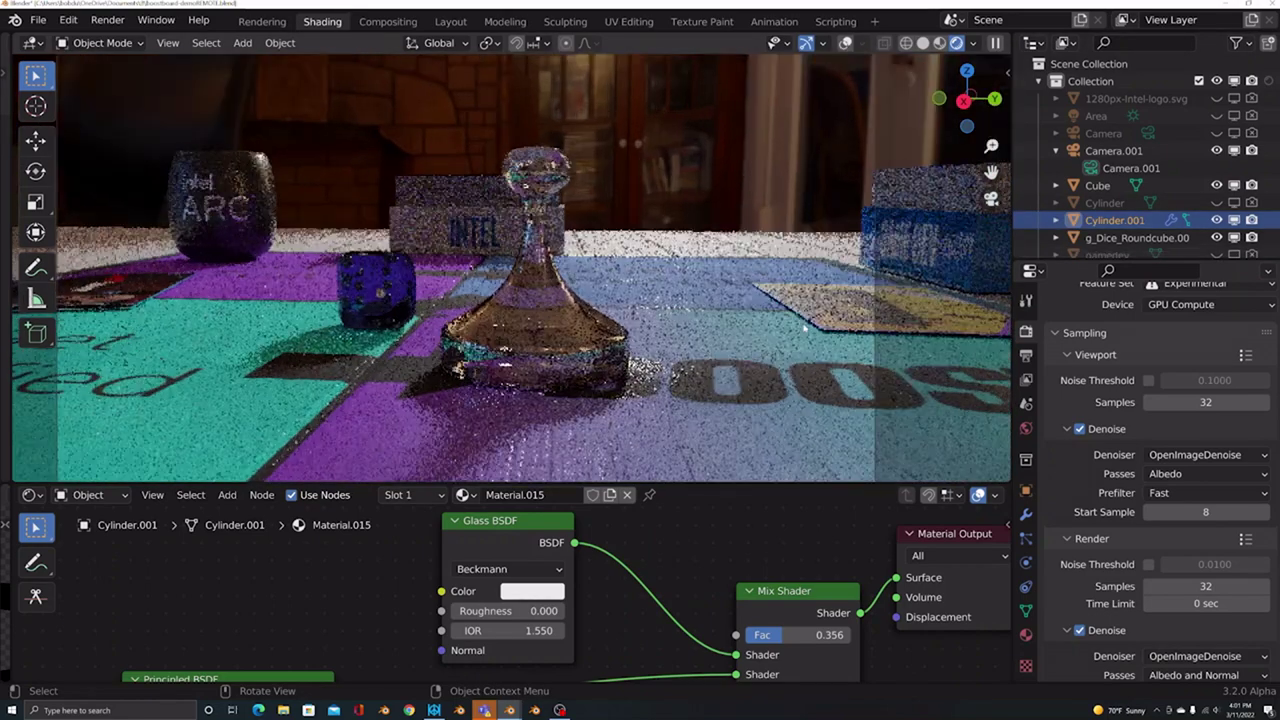
pyautogui.click(1128, 170)
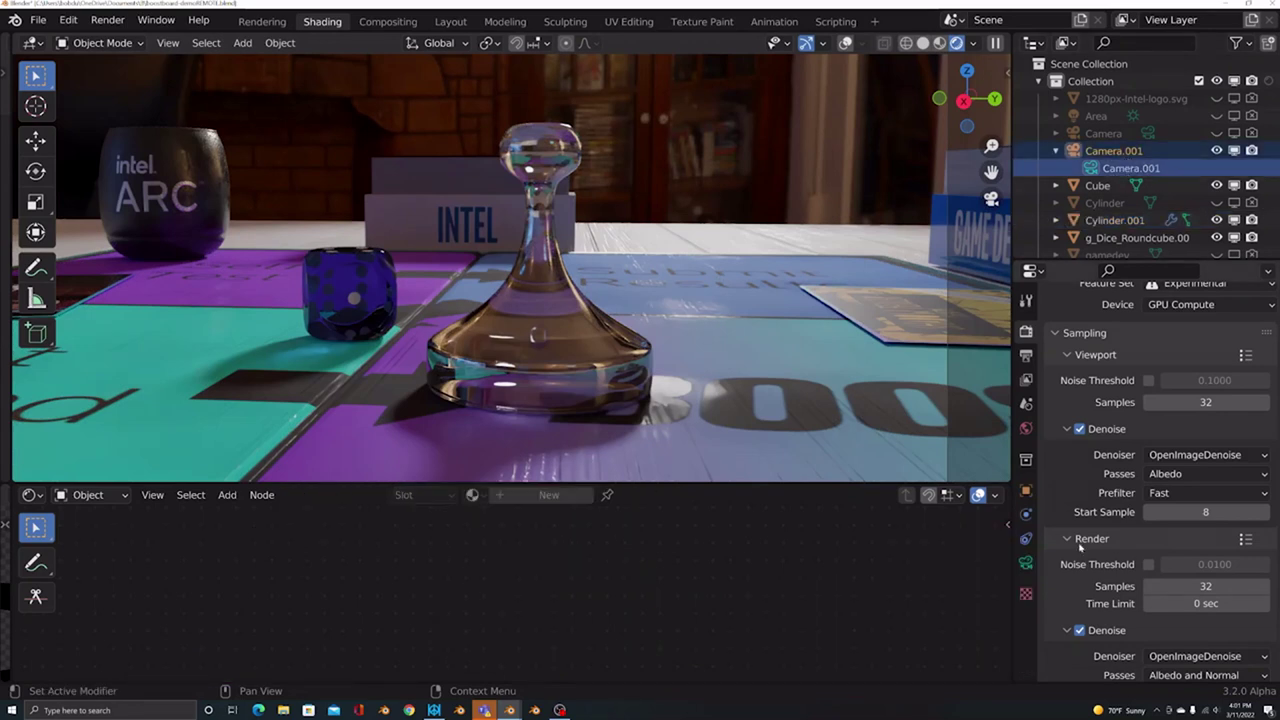
pyautogui.click(1026, 564)
pyautogui.scroll(-3, 1103, 592)
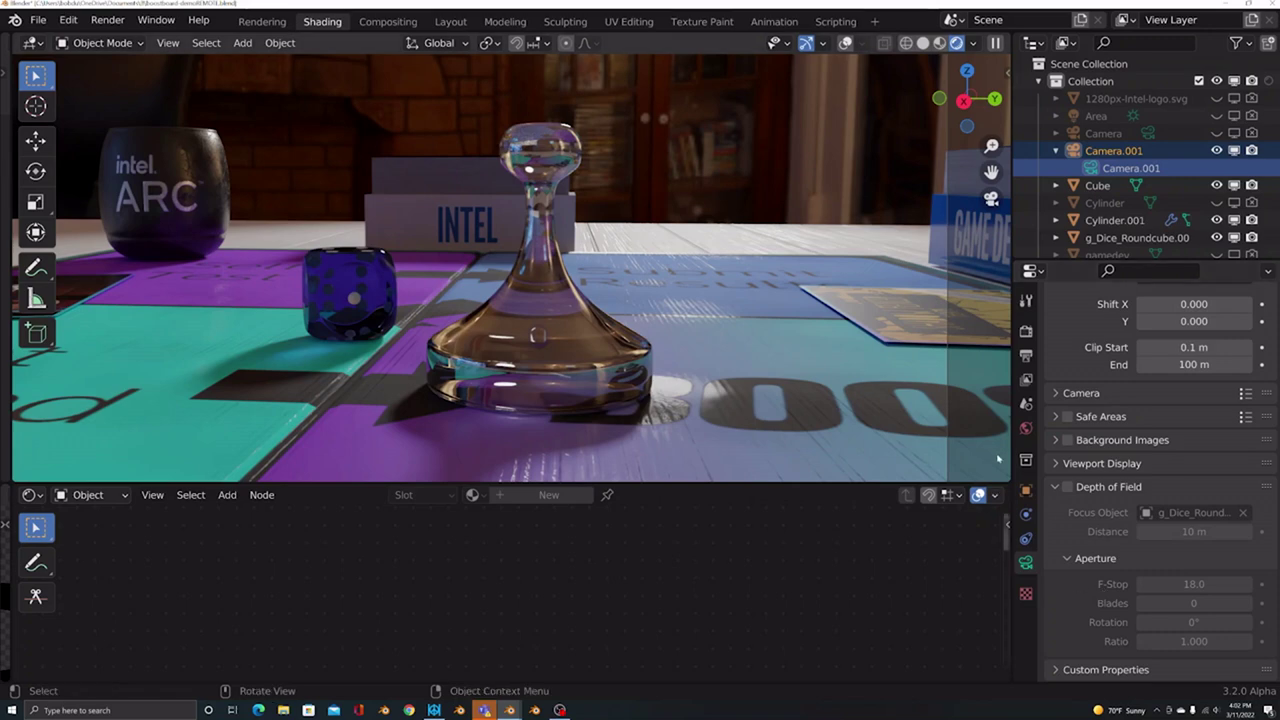
pyautogui.click(1067, 487)
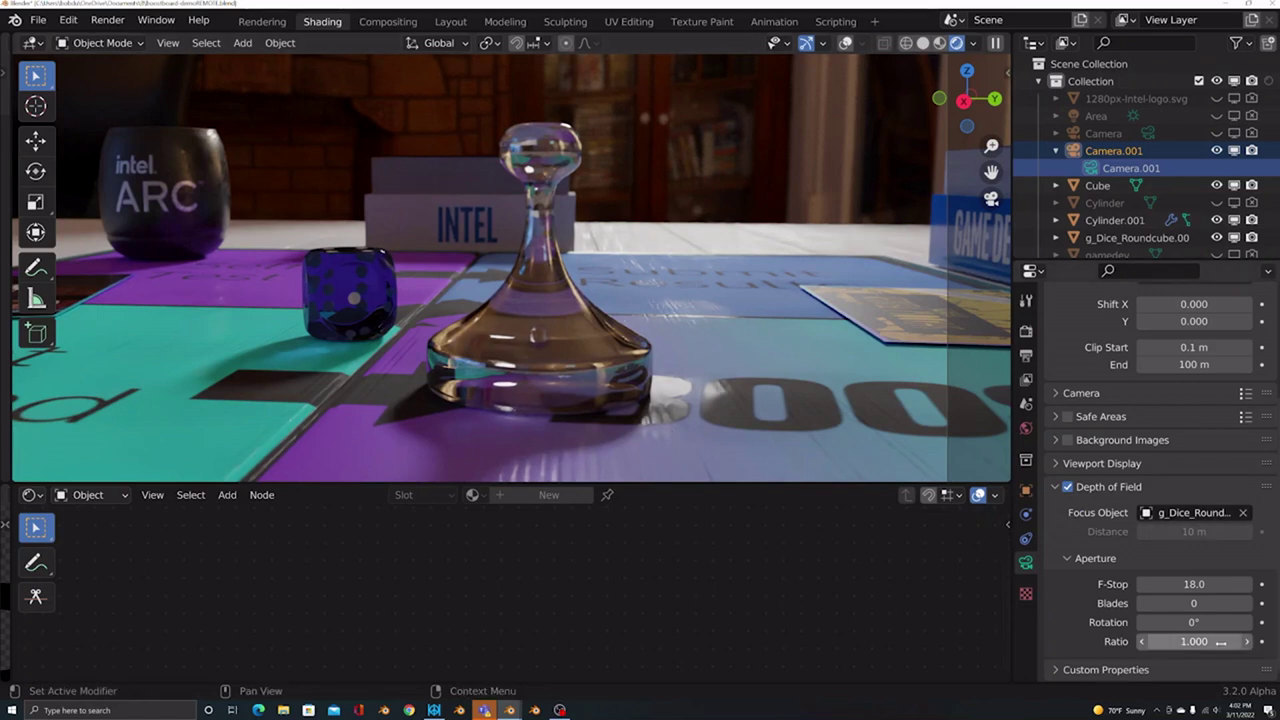
# Set the F-Stop of Camera.001's depth of field to 3.0.
pyautogui.click(1200, 584)
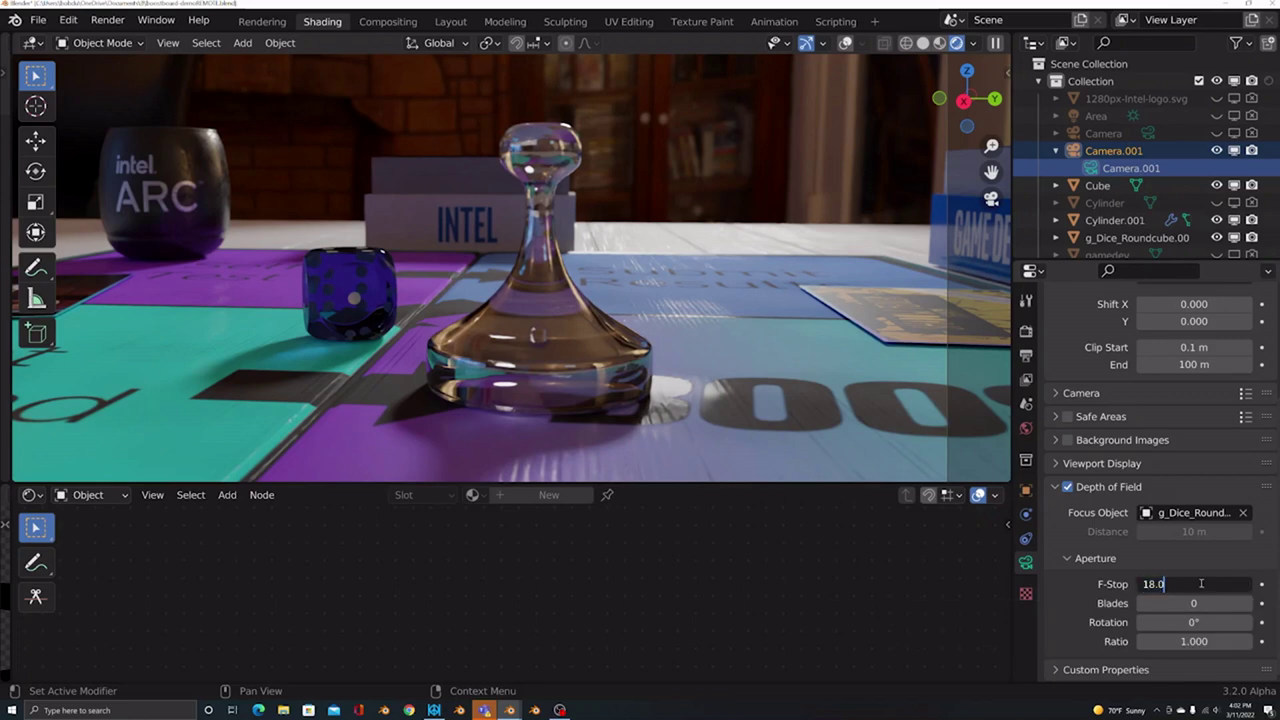
pyautogui.write('3')
pyautogui.press('Tab')
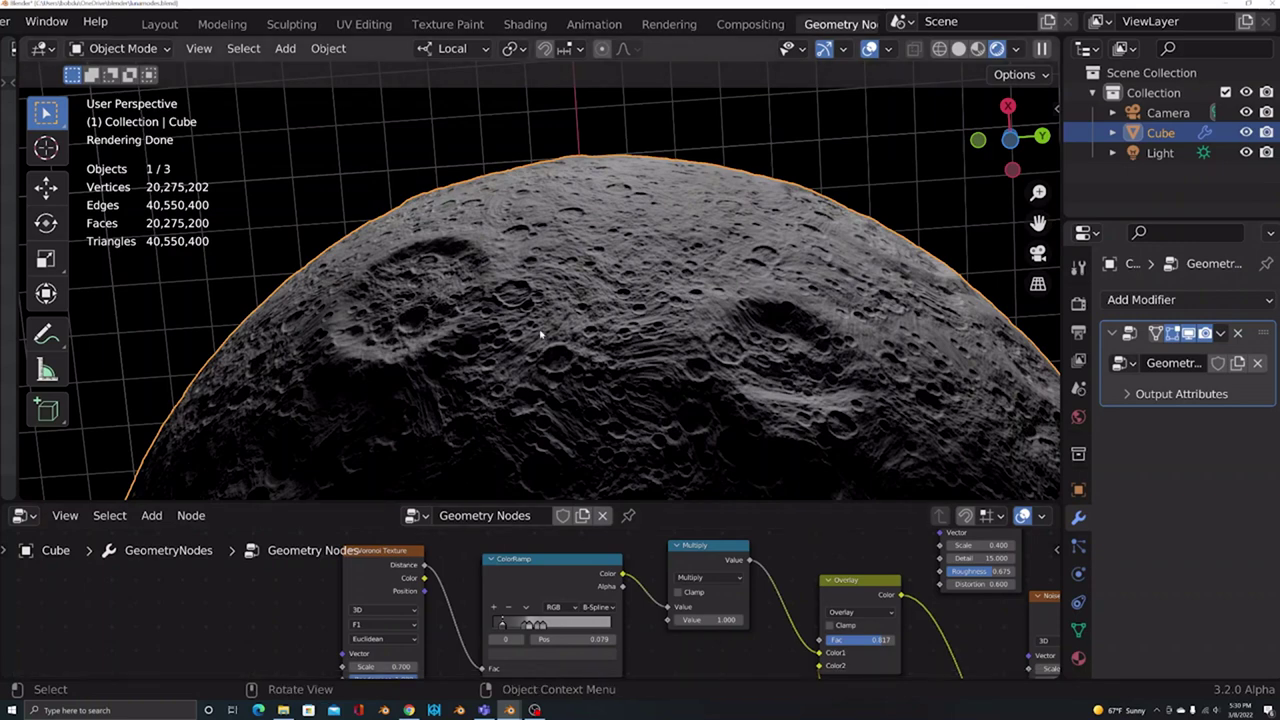
pyautogui.press('F11')
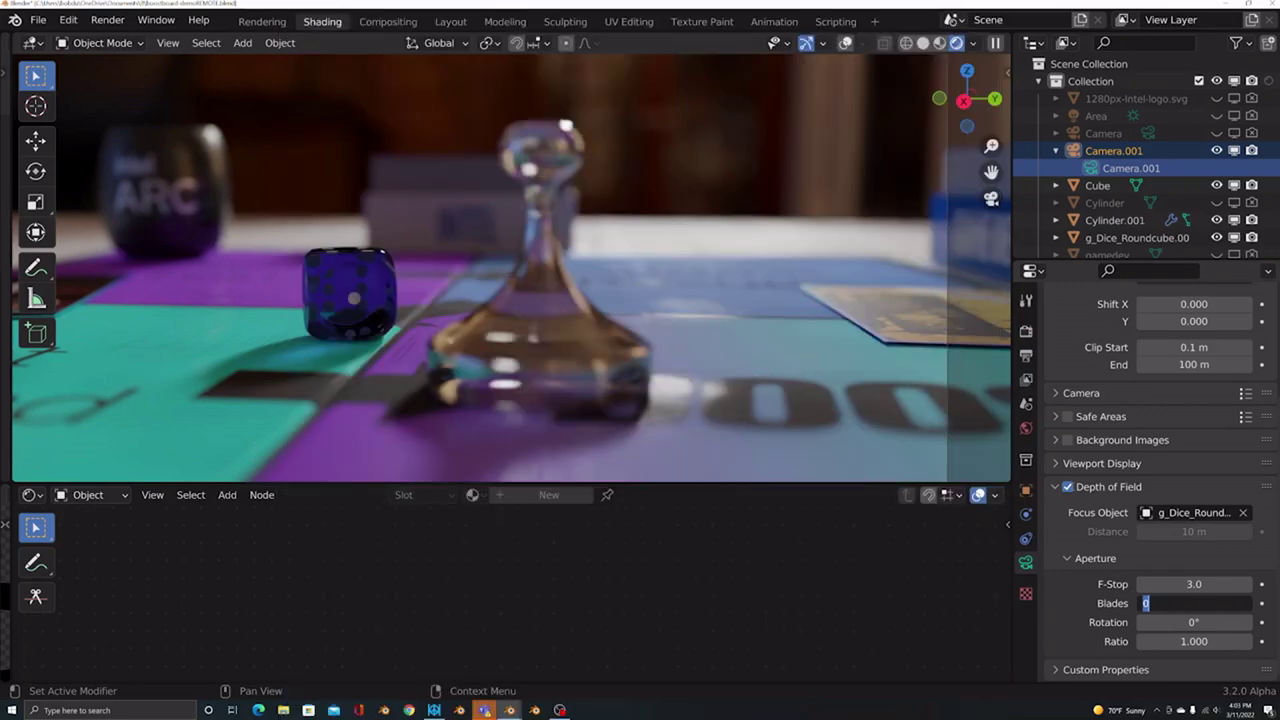
# Toggle Camera.001's depth of field to compare the blurred and sharp views, leaving it disabled.
pyautogui.click(1068, 489)
pyautogui.click(1068, 487)
pyautogui.click(1068, 487)
pyautogui.click(1068, 487)
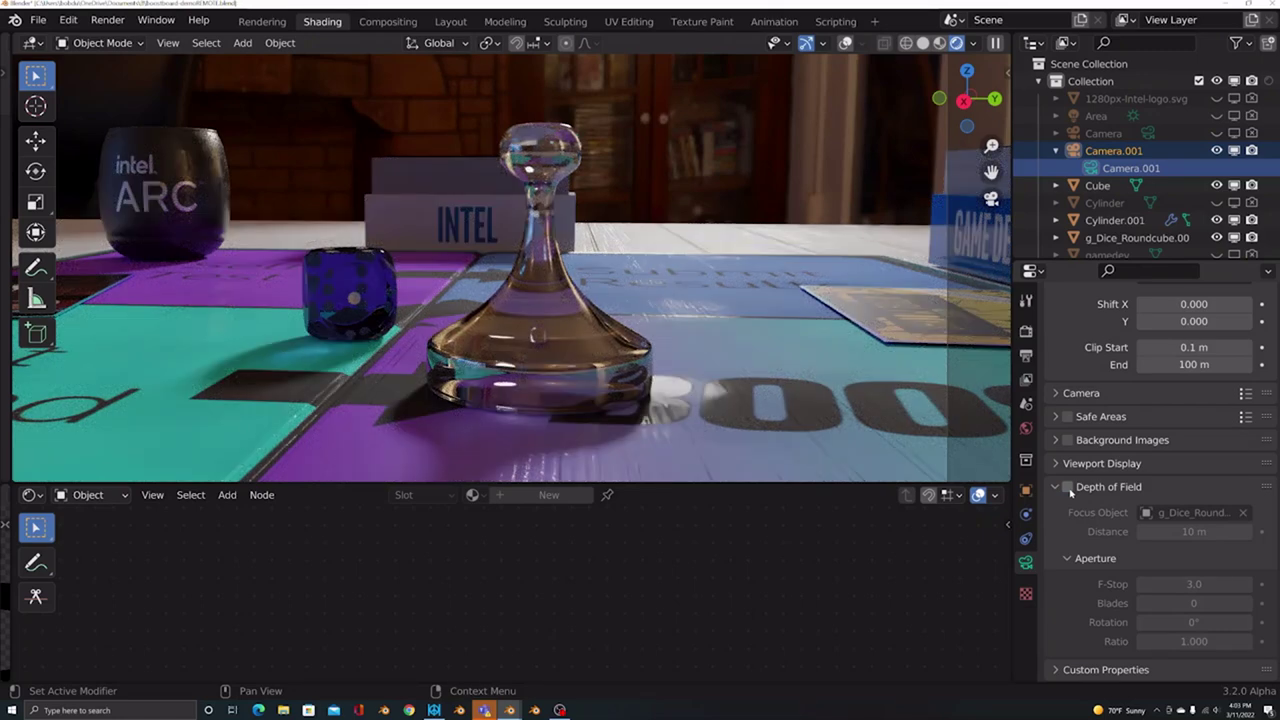
# Render the camera view as a still image from the Rendering workspace and examine the glass game piece in the enlarged result.
pyautogui.click(262, 21)
pyautogui.click(107, 21)
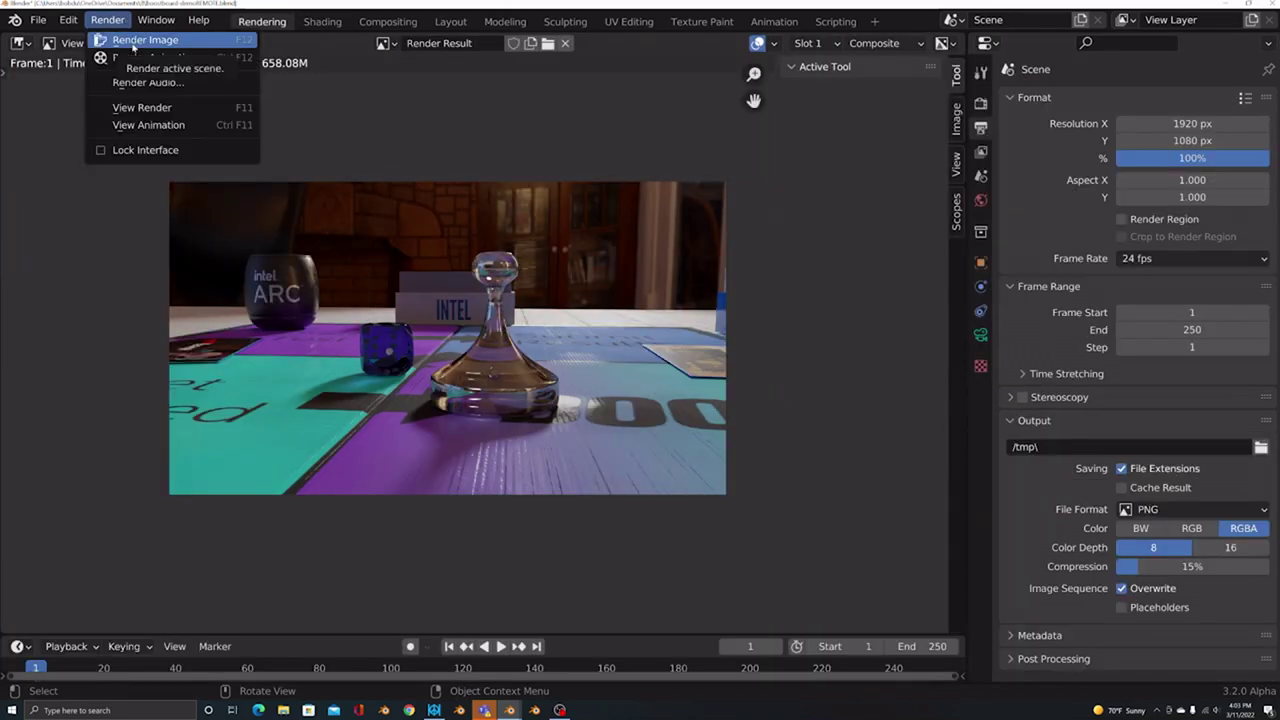
pyautogui.click(132, 42)
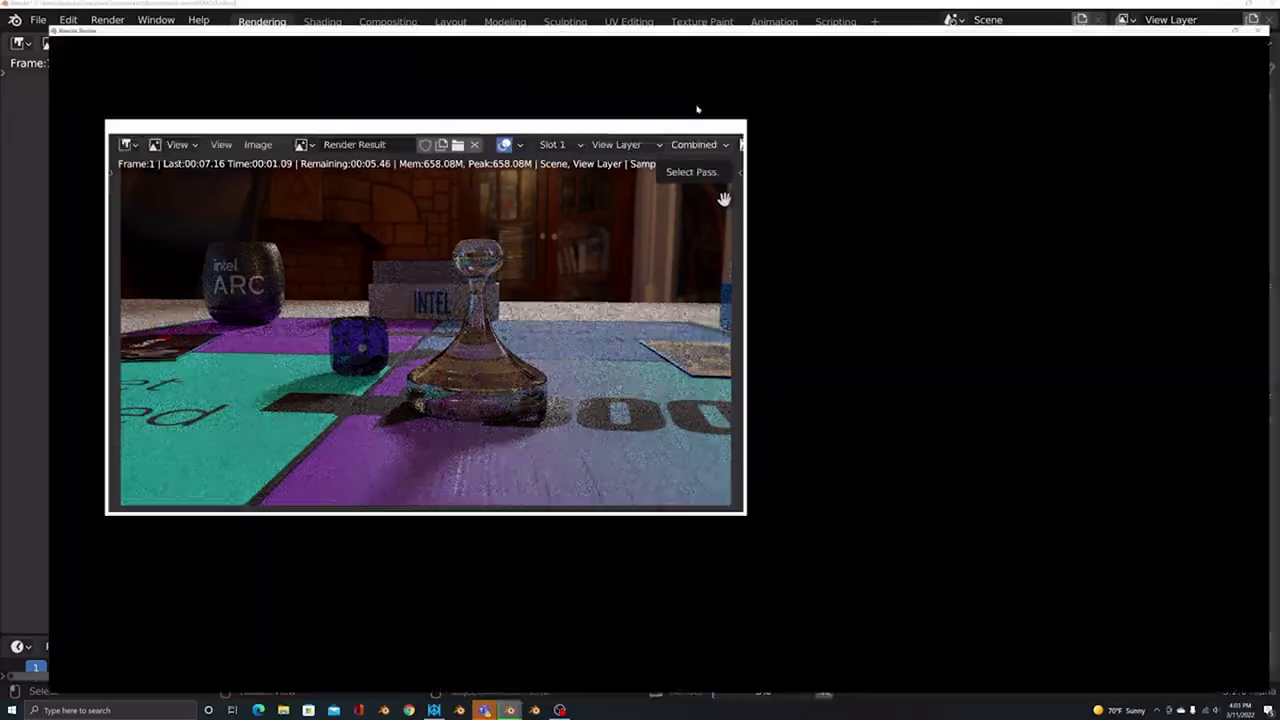
pyautogui.click(705, 106)
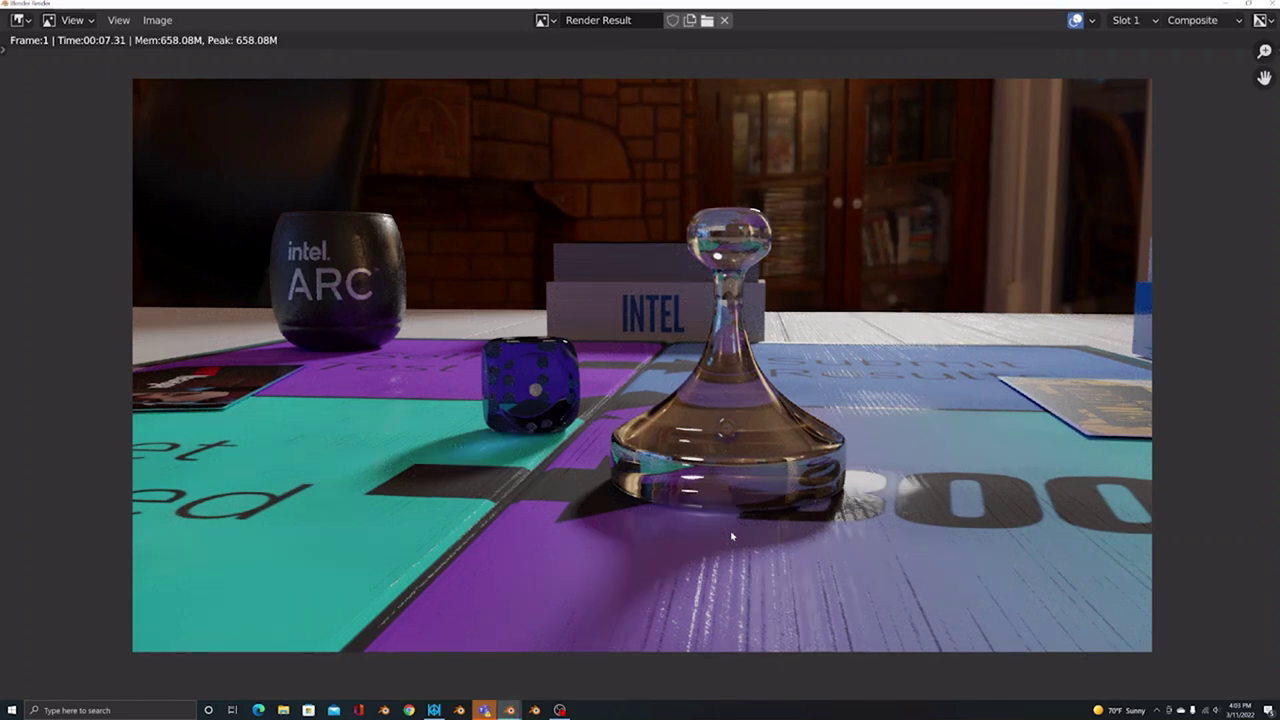
pyautogui.scroll(3, 718, 465)
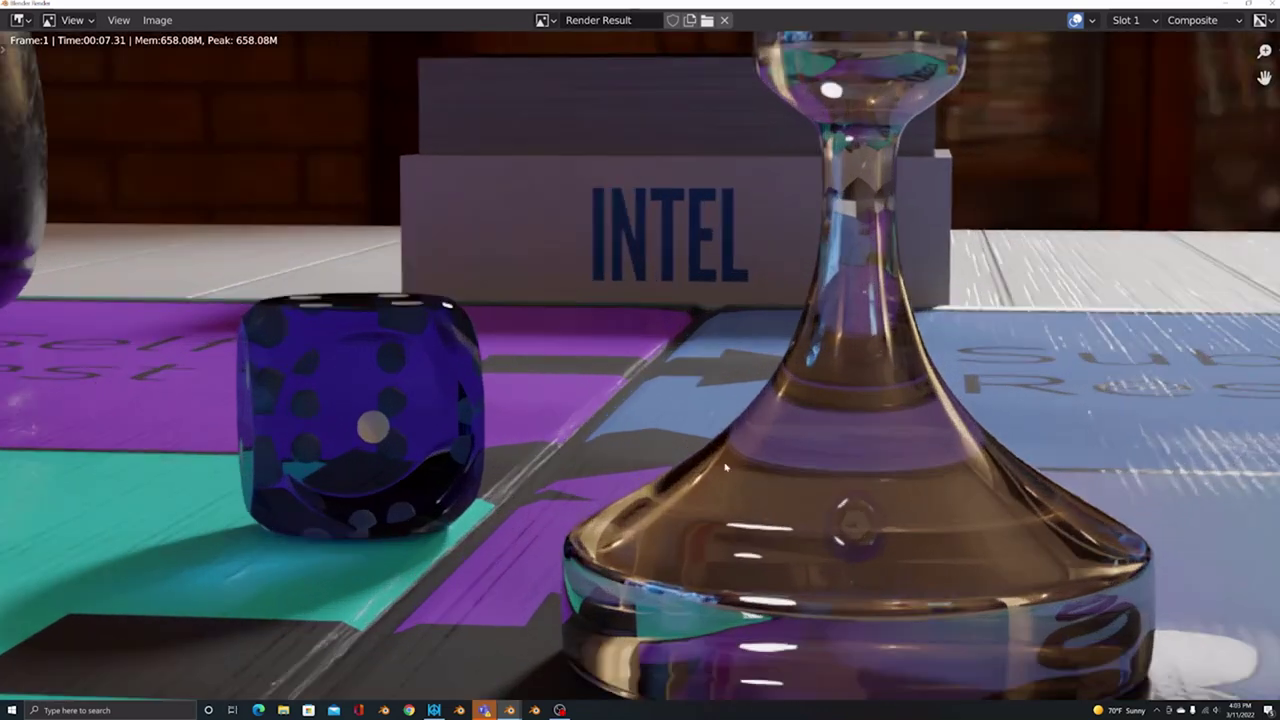
pyautogui.moveTo(718, 465); pyautogui.dragTo(558, 321, button='middle')
pyautogui.scroll(-1, 558, 321)
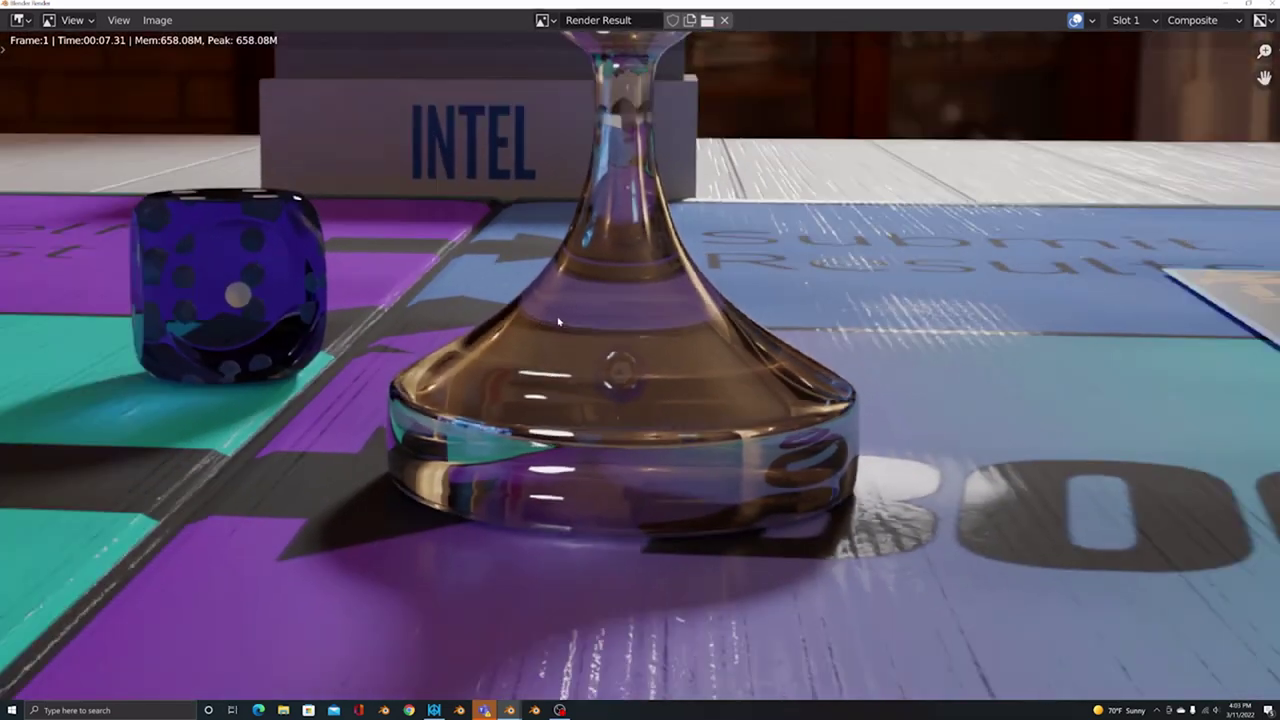
pyautogui.scroll(-4, 672, 430)
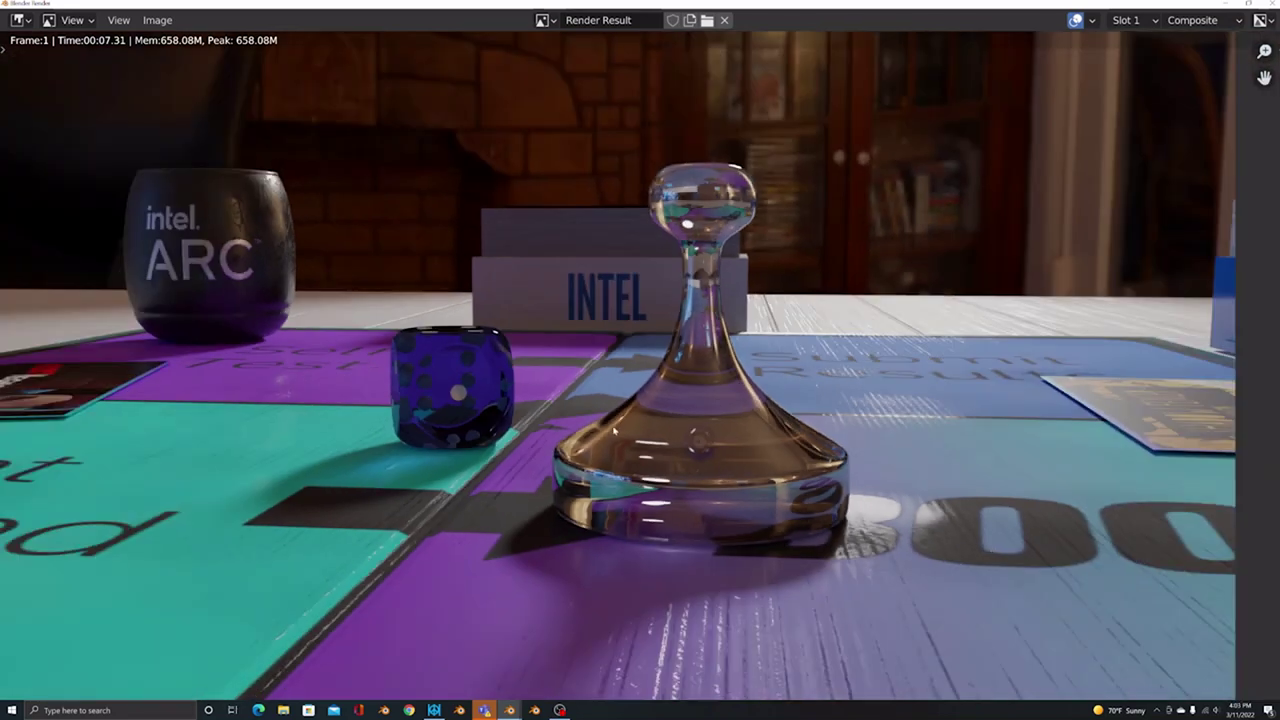